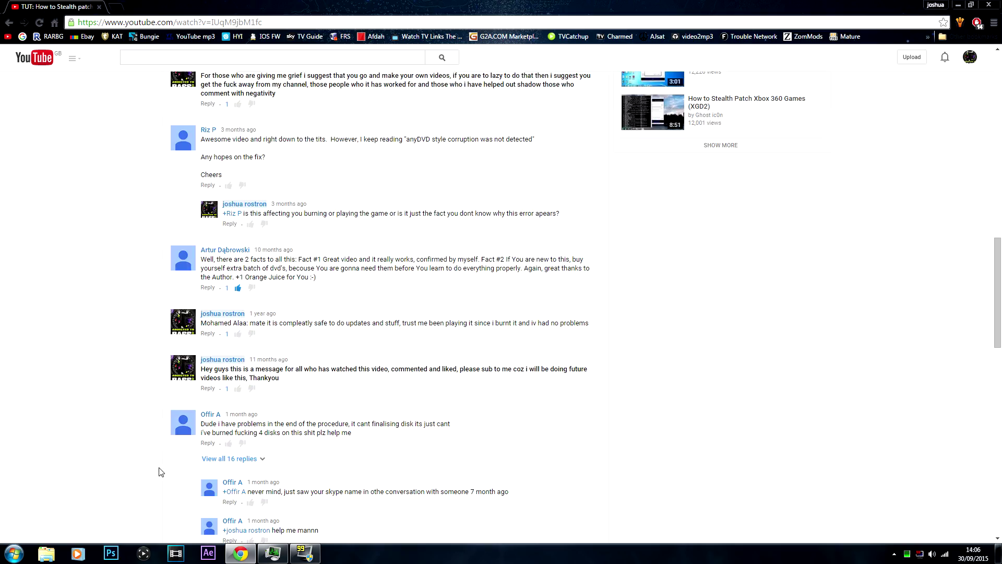
Return to the start of the YouTube video page and minimise the browser to reach the desktop.
drag(998, 300, 998, 57)
click(960, 6)
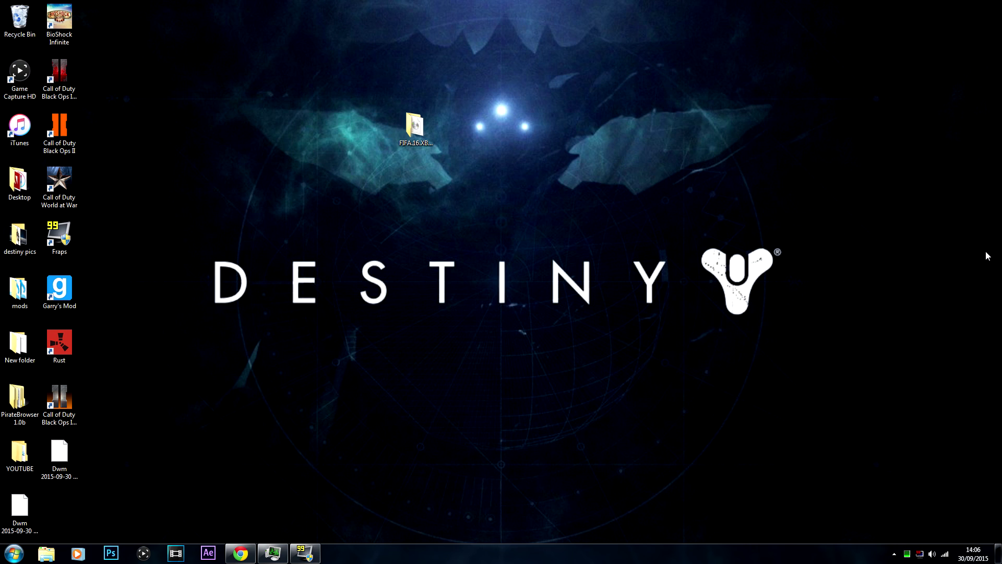
drag(425, 137, 464, 136)
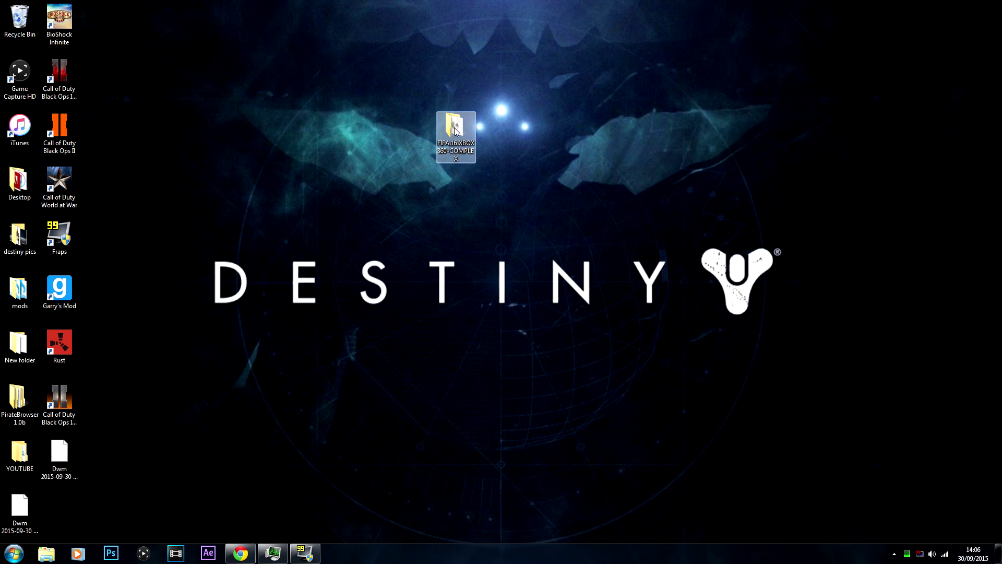
drag(476, 87, 352, 181)
drag(449, 125, 464, 146)
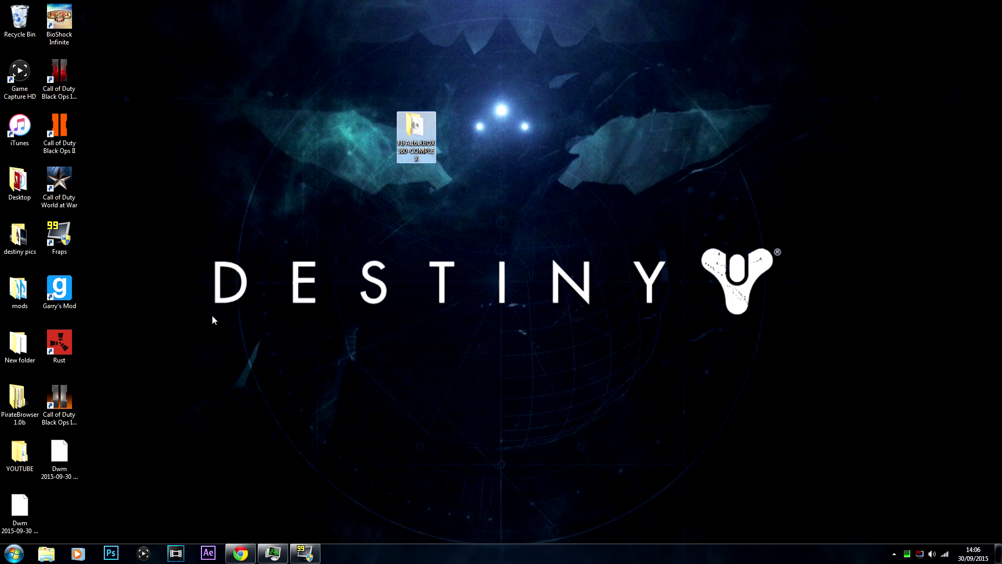
click(460, 159)
Open the FIFA.16.XBOX360-COMPLEX folder on the desktop, inspect the complex-fifa16 disc image, and minimise the folder window.
double_click(415, 138)
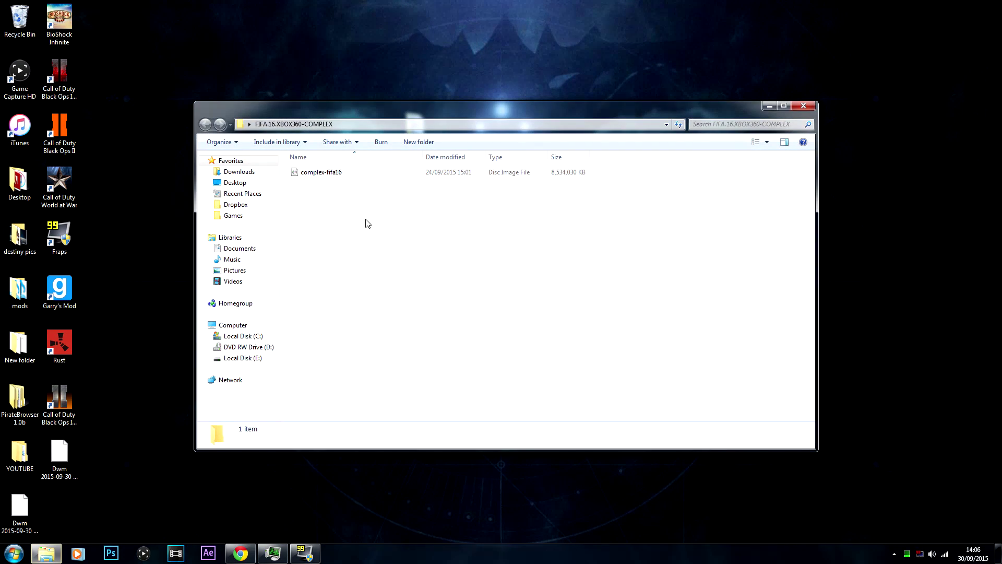
drag(429, 117, 447, 101)
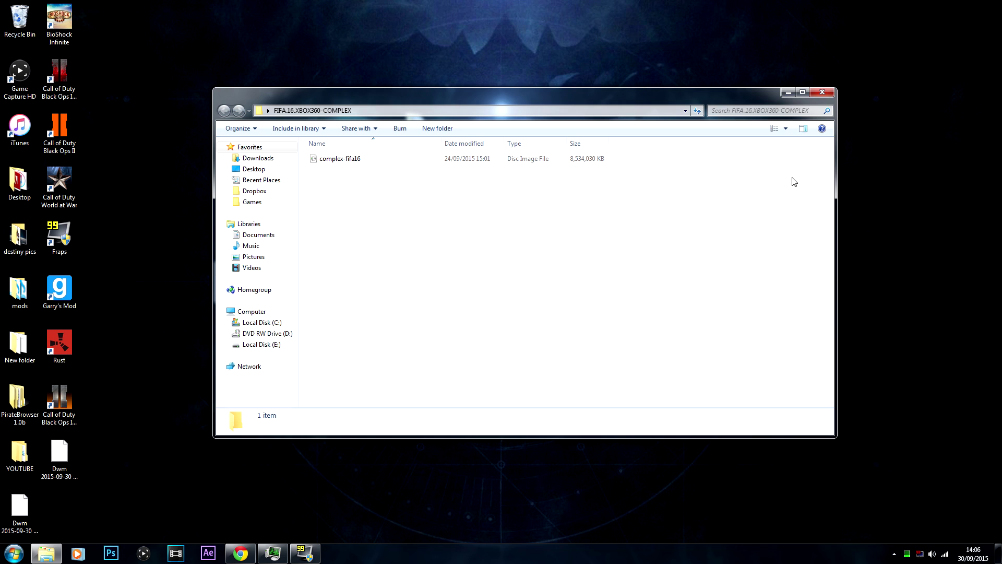
click(788, 92)
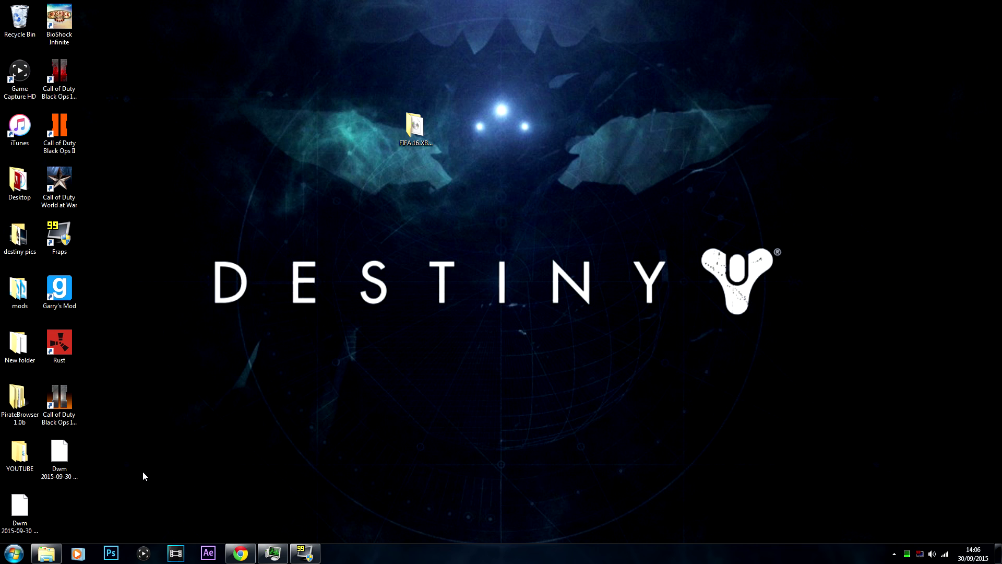
Run the BurnerMax application from the BurnerMAX v0.15 folder inside New folder on the desktop and close the folder window.
double_click(23, 359)
click(332, 176)
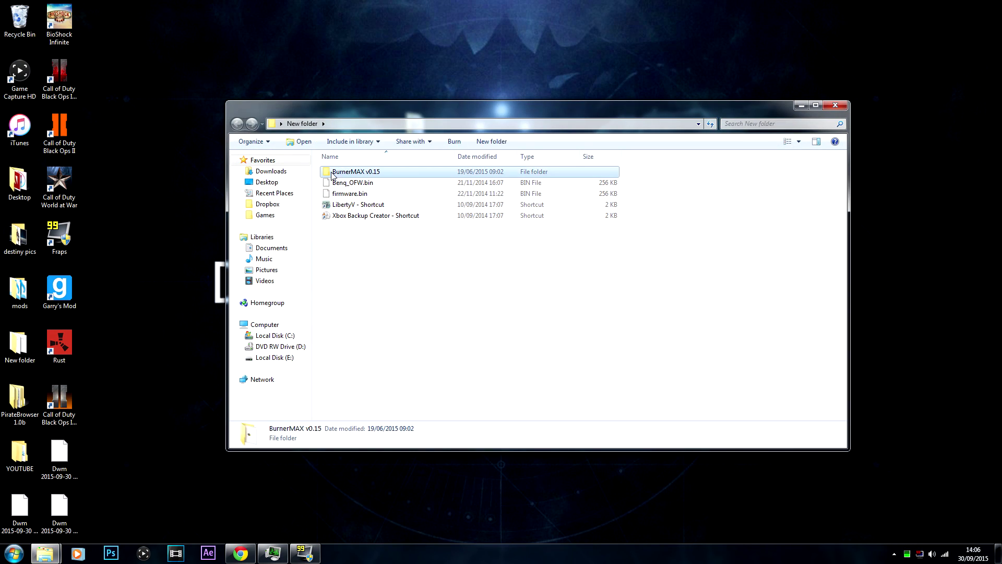
double_click(332, 175)
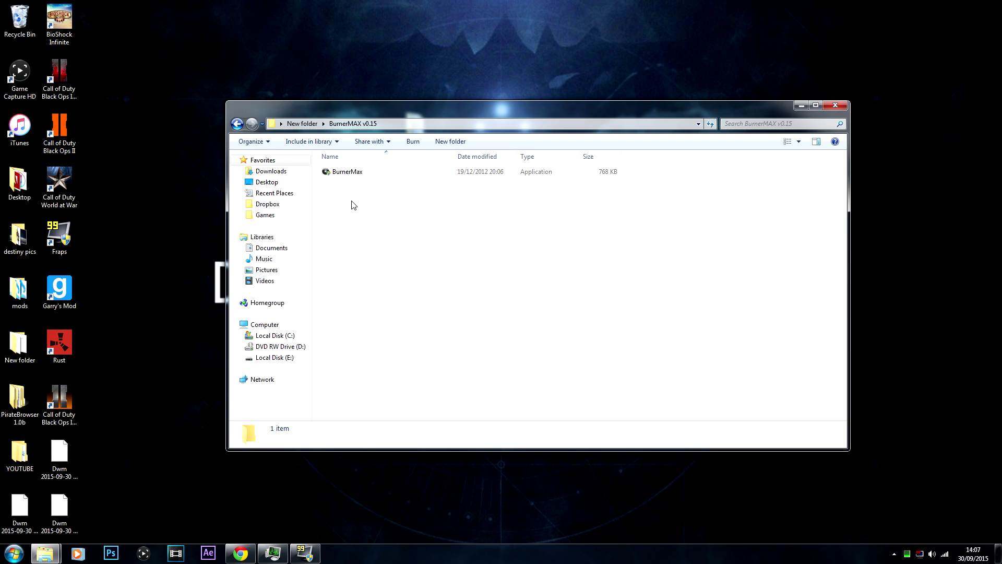
double_click(390, 172)
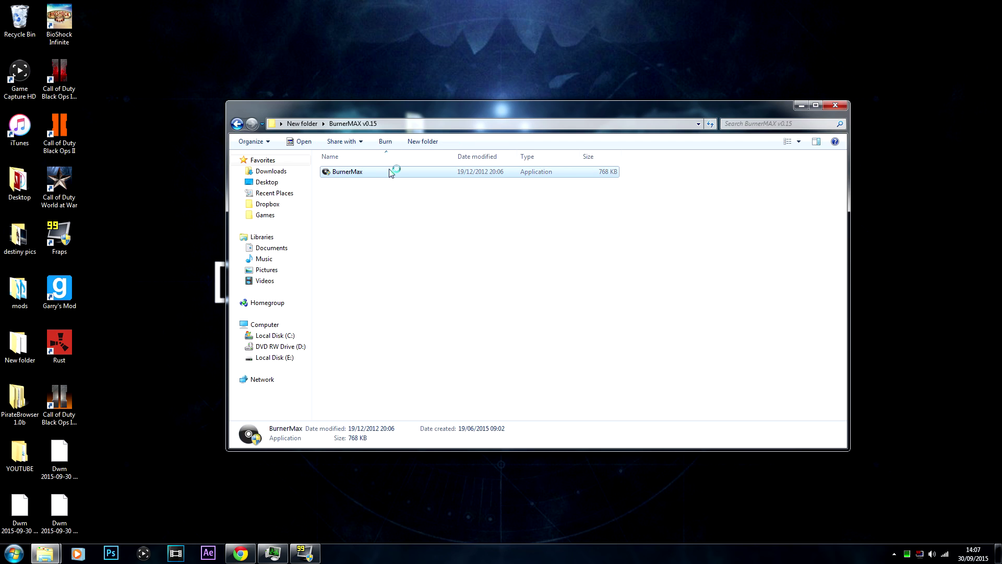
click(801, 105)
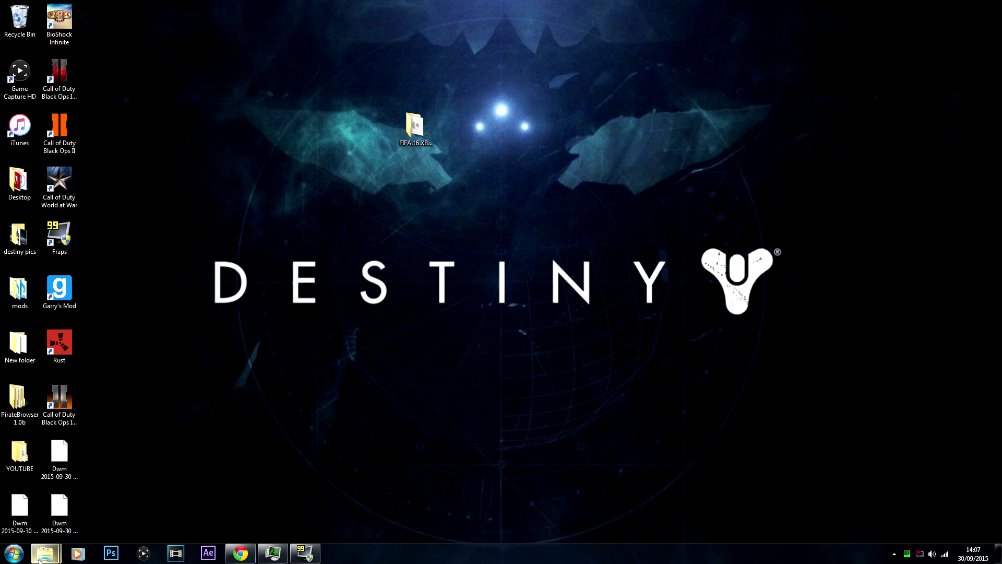
mouse_move(45, 552)
click(140, 490)
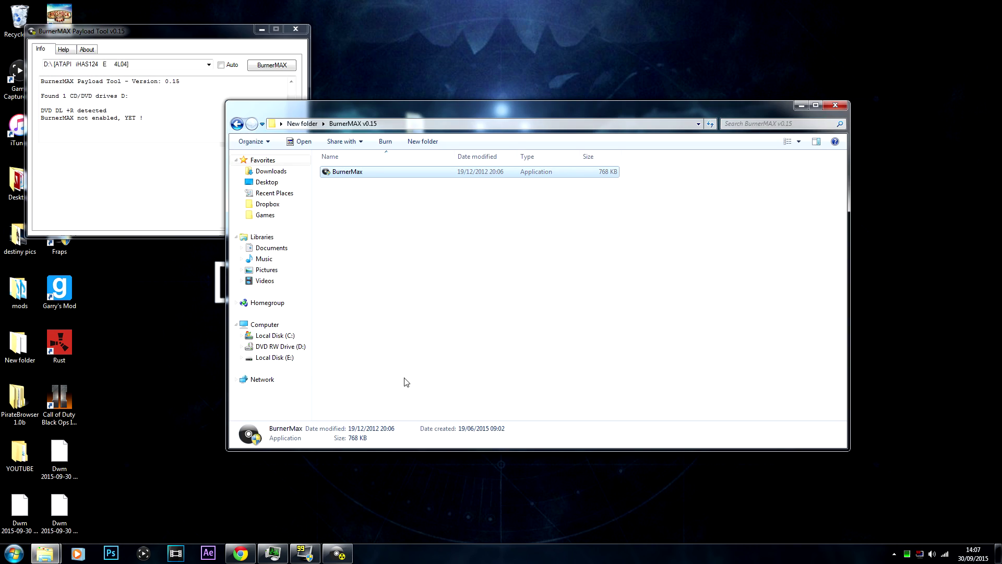
click(833, 108)
Enable BurnerMAX on the iHAS124 DVD drive (D:) and minimise the payload tool.
drag(120, 32, 568, 90)
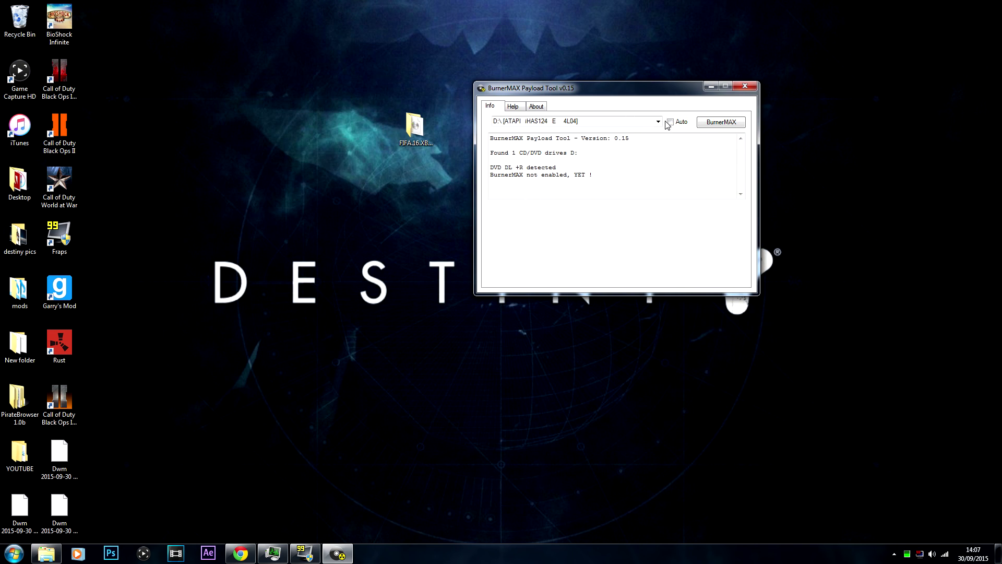
click(721, 123)
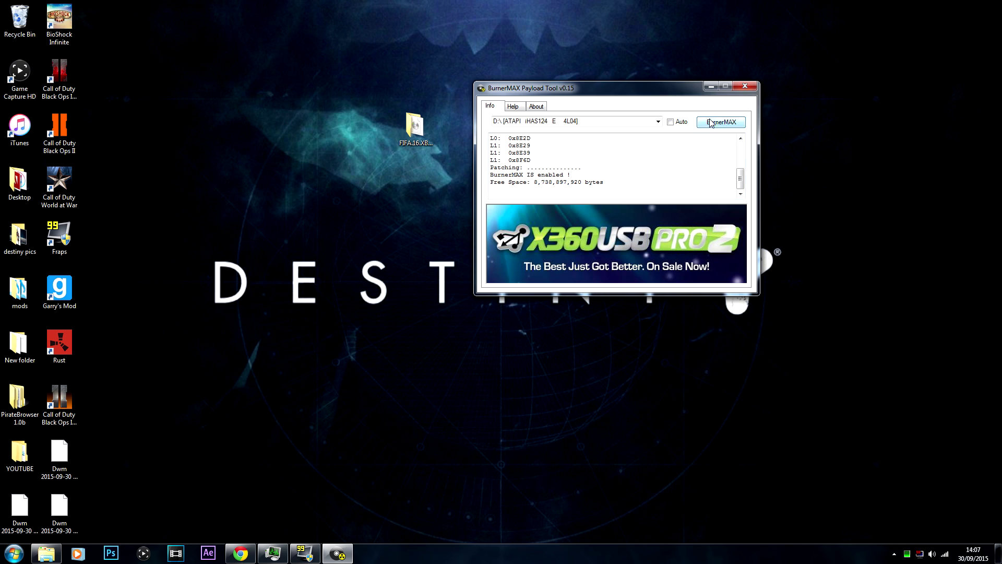
click(711, 87)
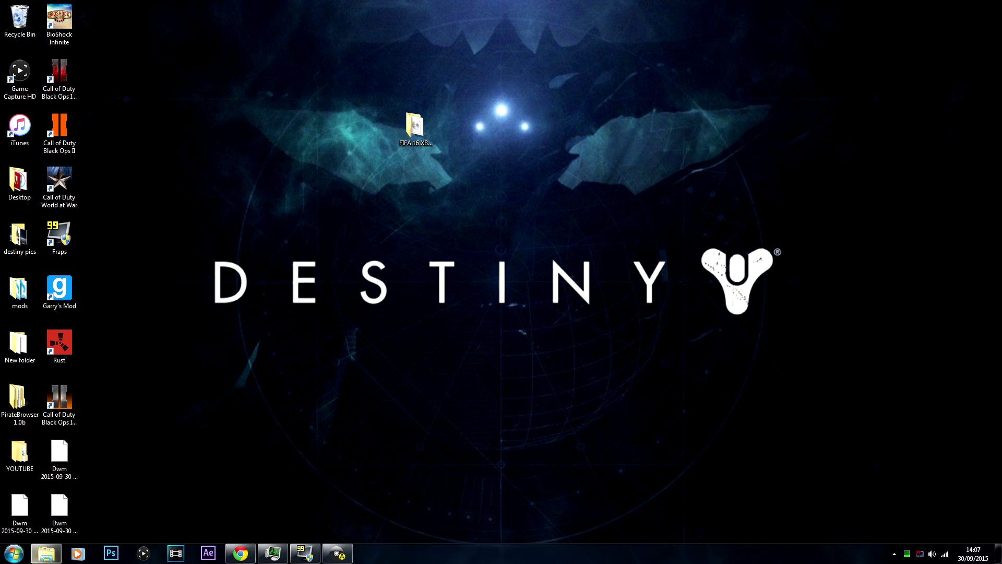
Launch abgx360 GUI and arrange its window and the FIFA 16 folder side by side on the desktop.
click(14, 553)
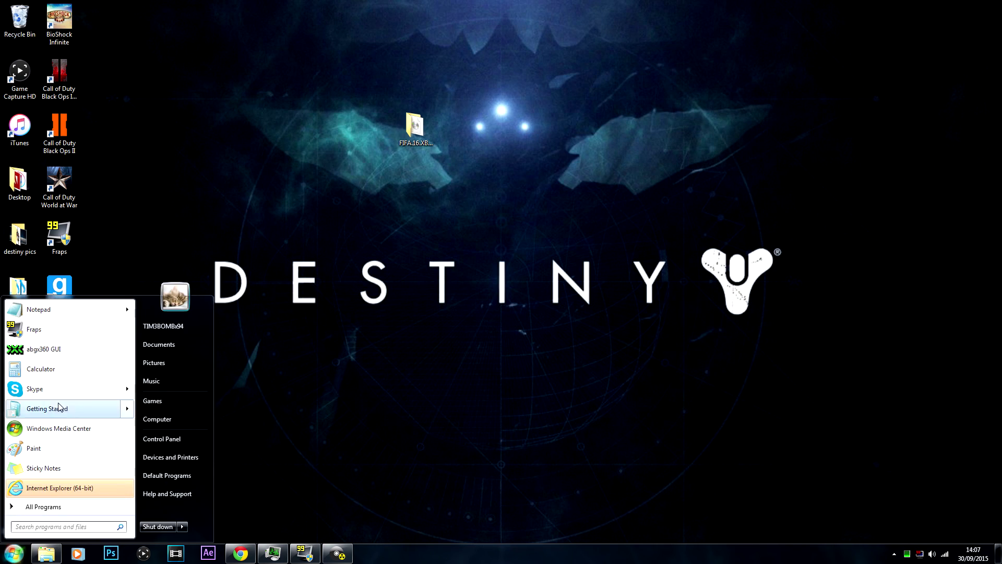
click(65, 355)
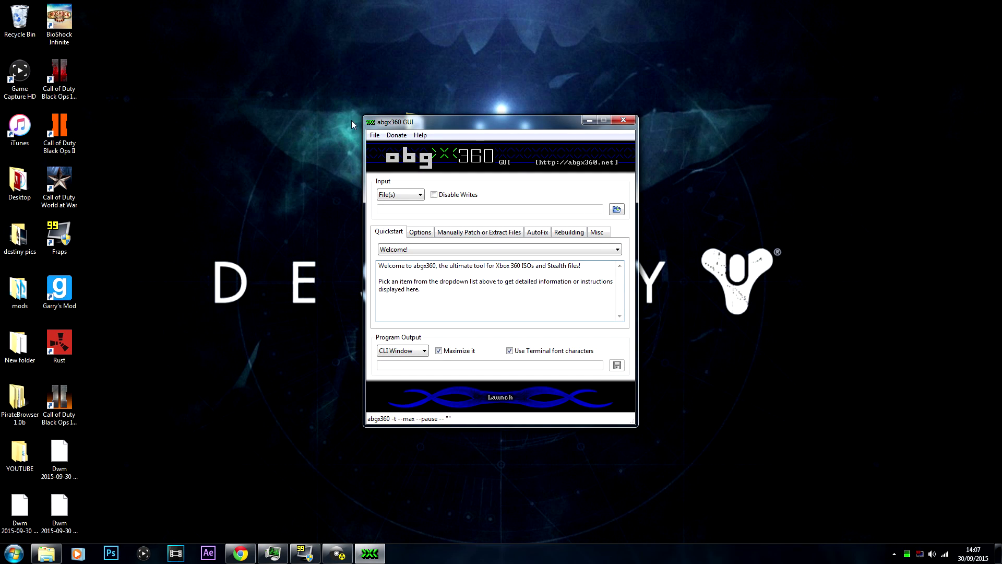
drag(394, 121, 112, 124)
drag(416, 137, 692, 134)
drag(293, 130, 496, 83)
Enable the Check/Fix Video padding and Check for AnyDVD style game data corruption options.
click(331, 186)
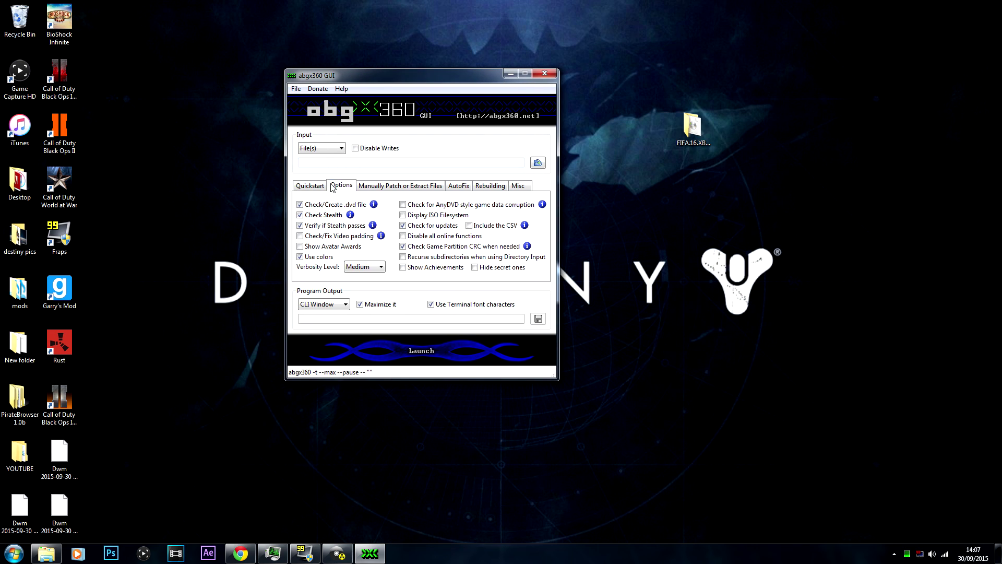
click(307, 238)
click(427, 206)
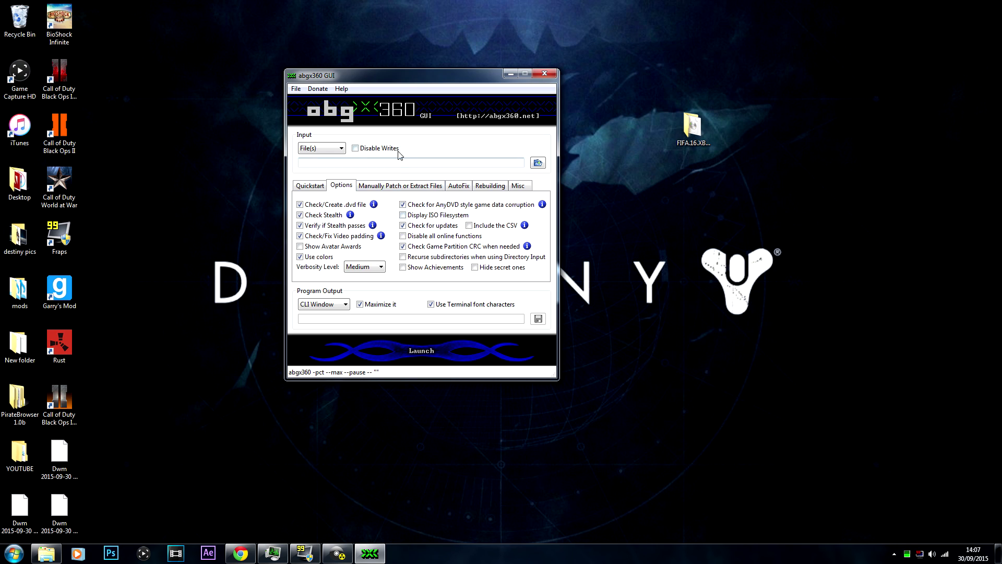
Enable manual patching even if stealth passes and even if the patch files are invalid.
click(407, 188)
click(337, 205)
click(338, 215)
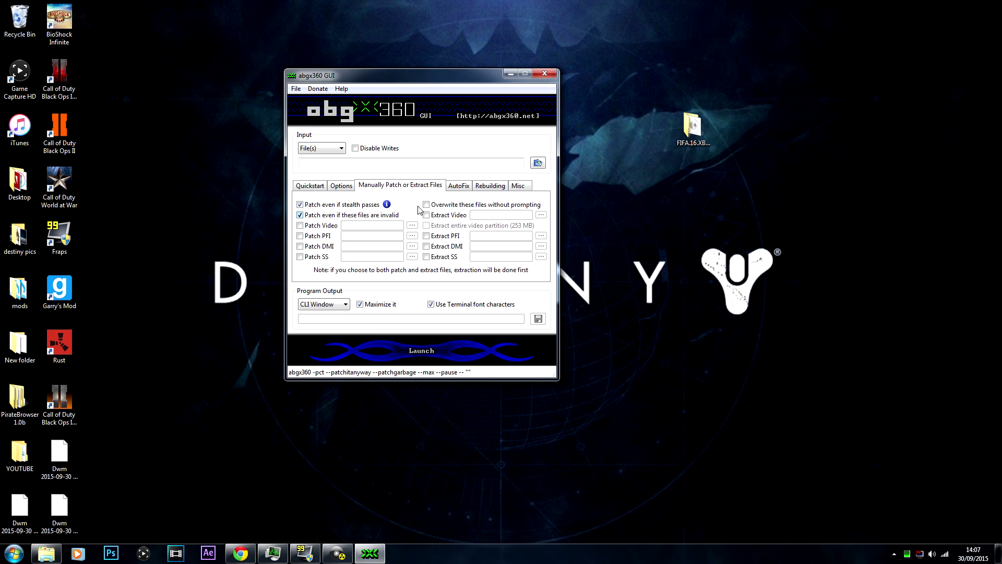
Set the AutoFix threshold to Level 3 - AutoFix if stealth passes but fails verification.
click(459, 186)
click(450, 204)
click(447, 218)
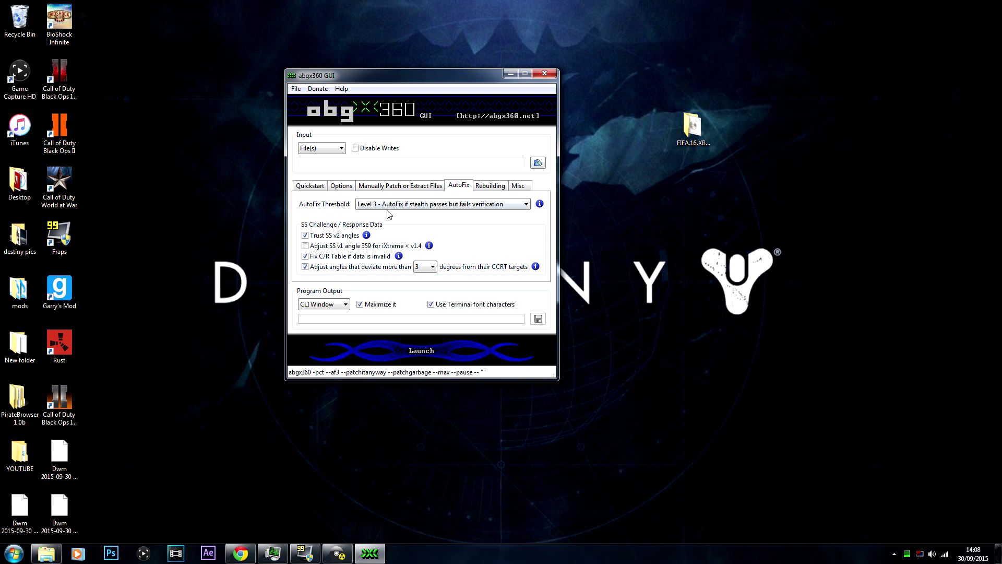
Review the rebuilding method and set SplitVid to "Add it if it doesn't exist or isn't valid".
click(499, 187)
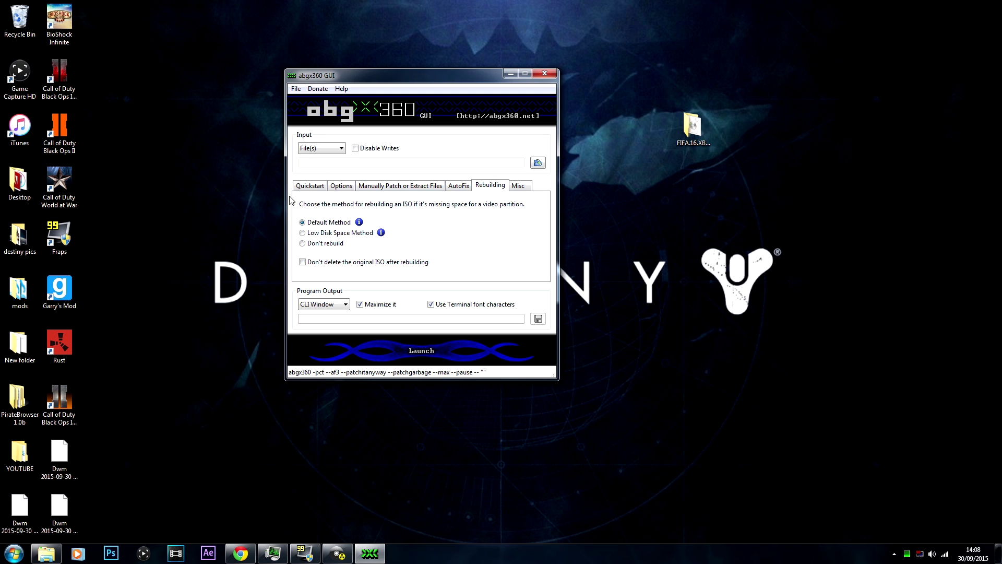
click(522, 186)
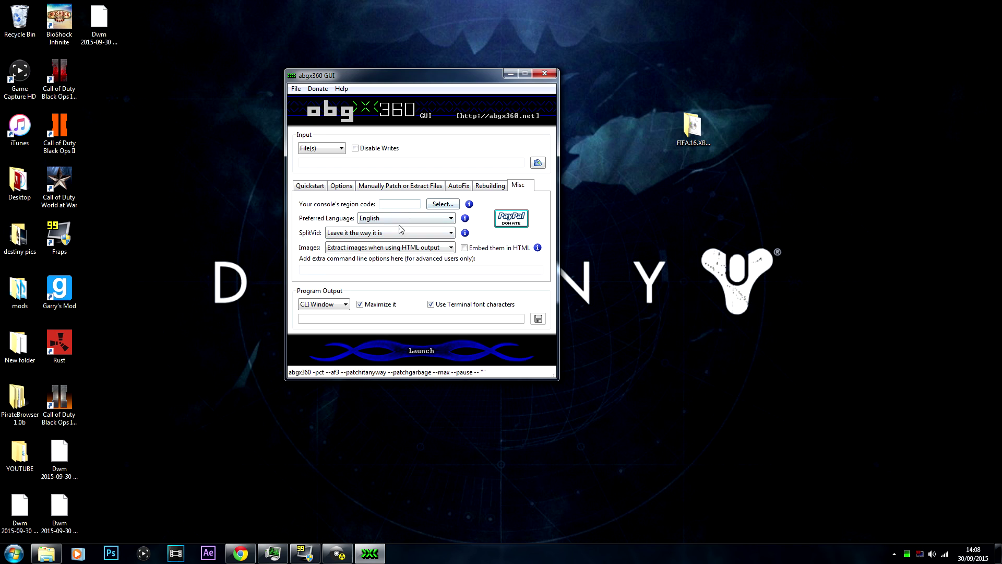
click(382, 233)
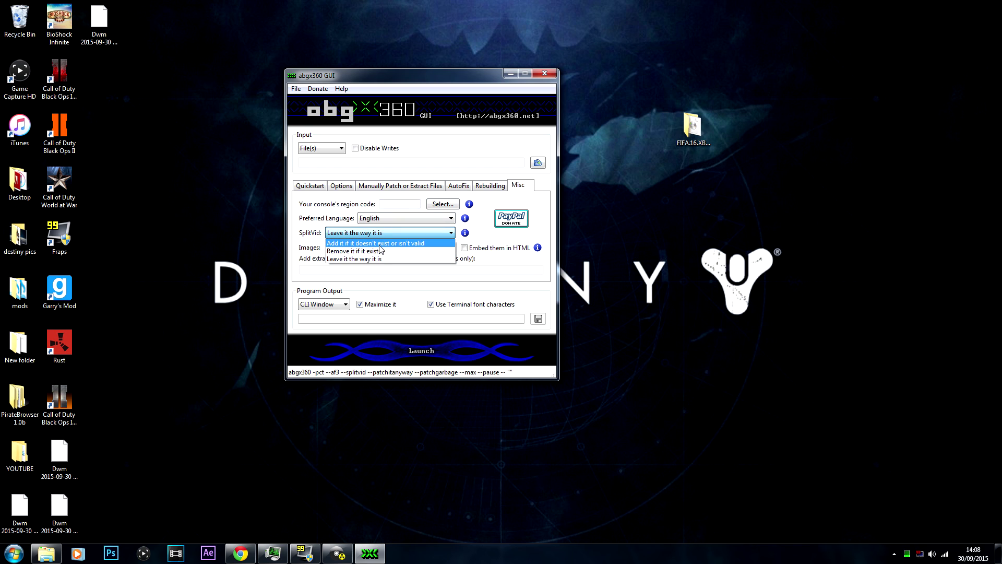
click(380, 244)
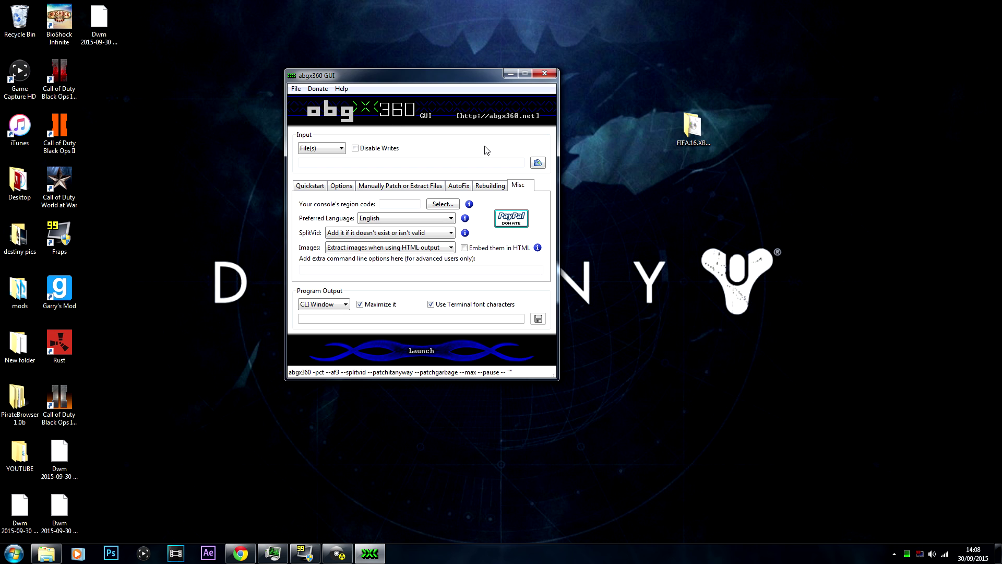
Save the current abgx360 settings under the name xbox.
click(542, 168)
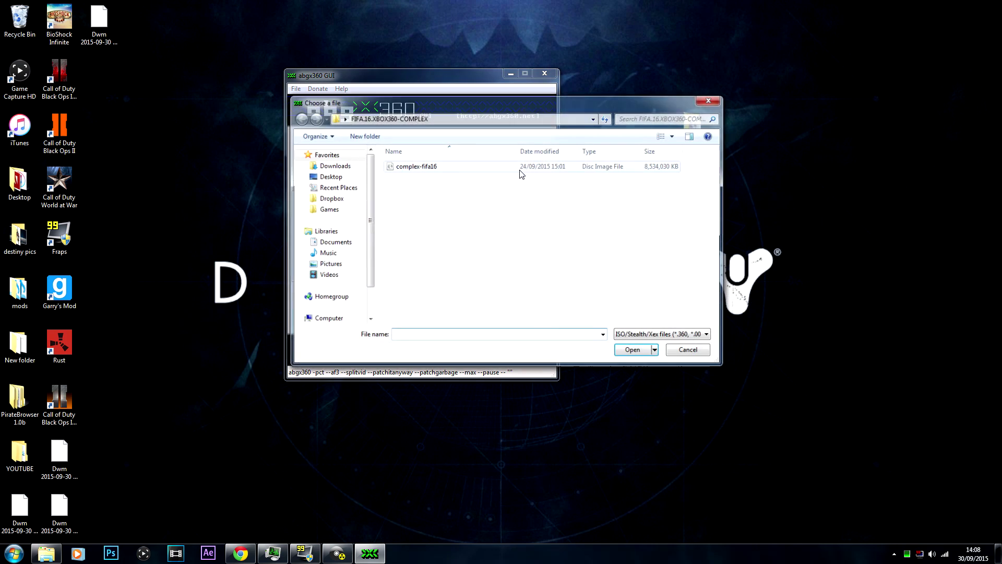
click(703, 103)
click(296, 89)
click(319, 145)
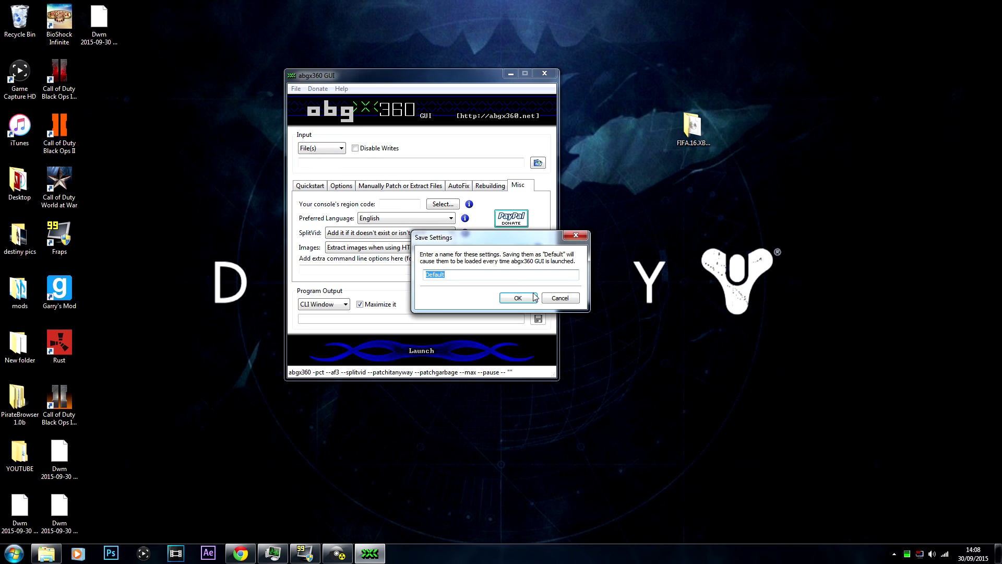
text(xbox)
click(517, 297)
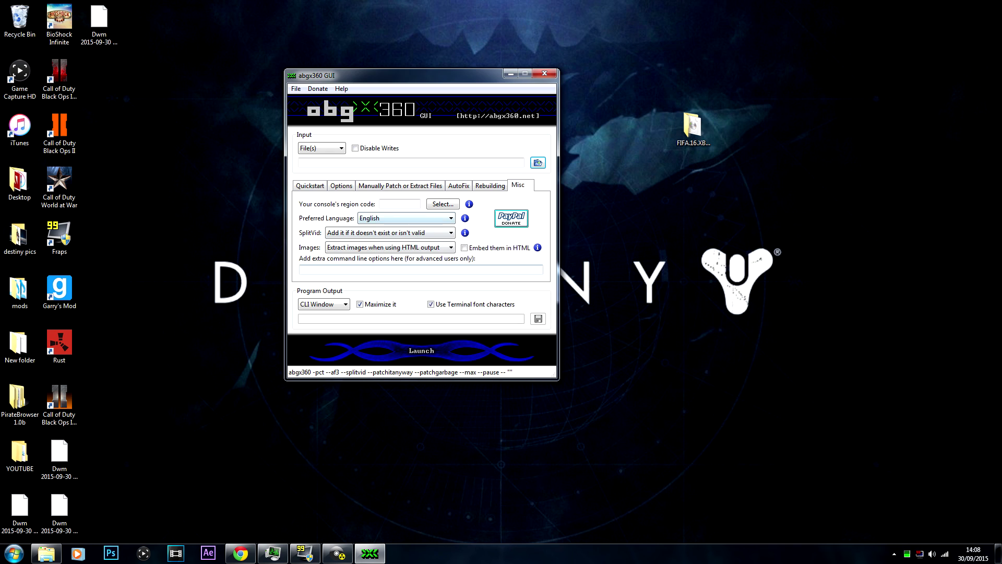
Load complex-fifa16.iso as the input file, run the abgx360 check on it, and exit the output window.
click(538, 163)
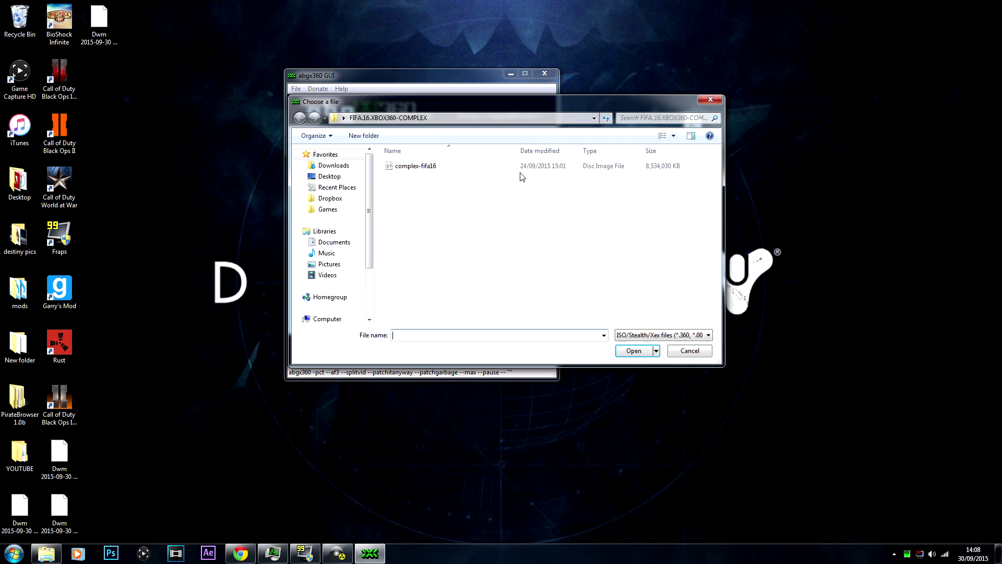
double_click(416, 167)
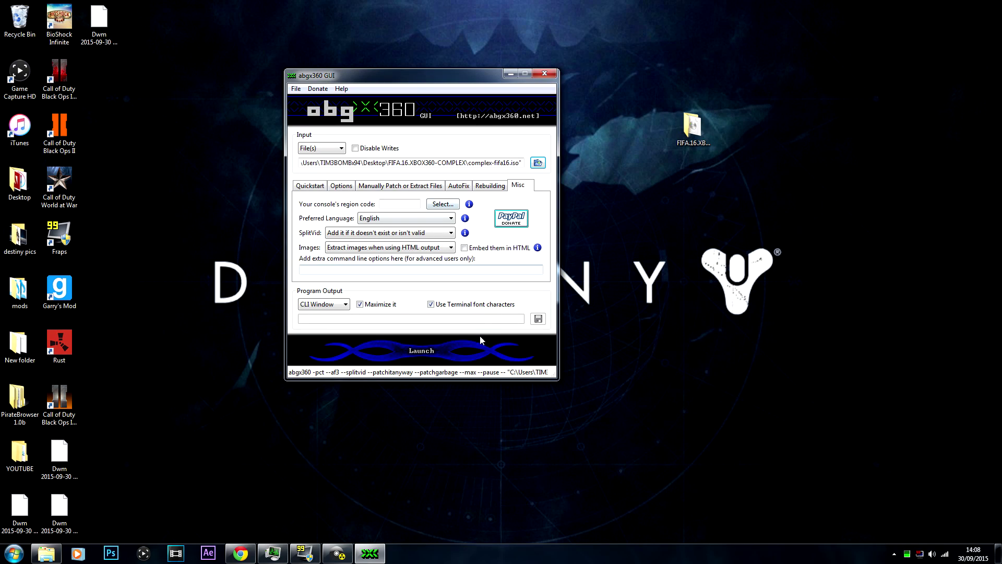
click(457, 351)
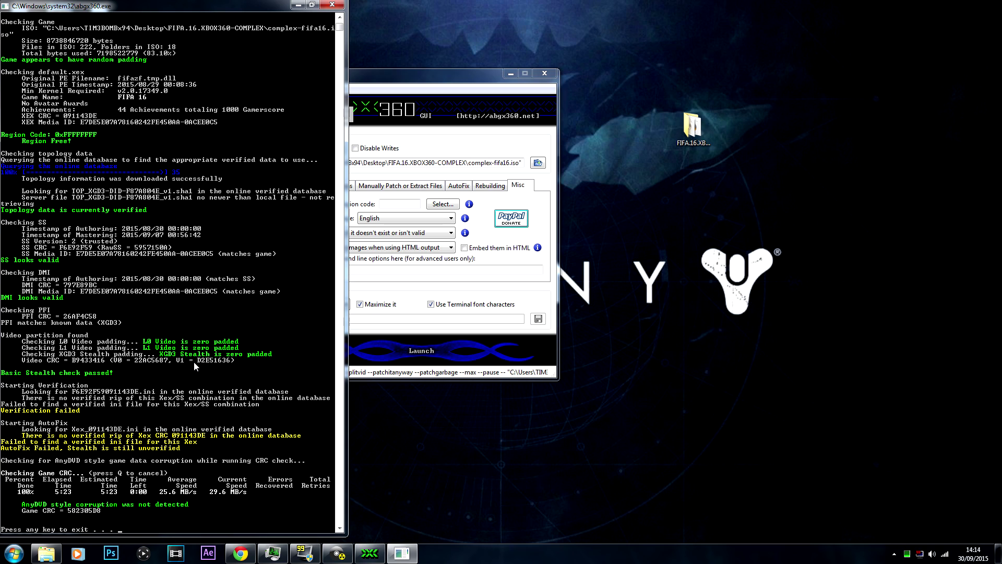
key(Return)
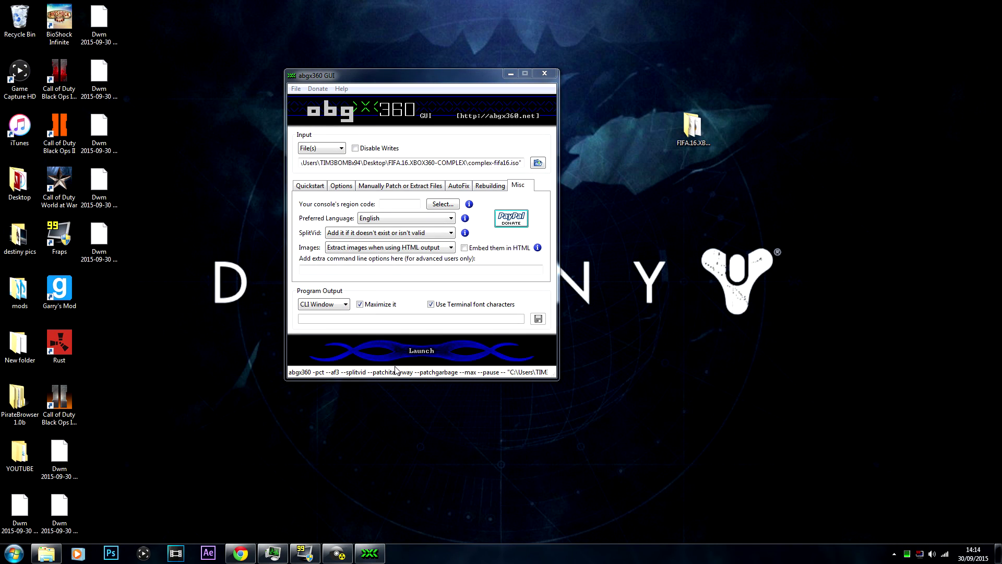
Run the abgx360 check on the same ISO a second time and exit the finished output window.
click(421, 353)
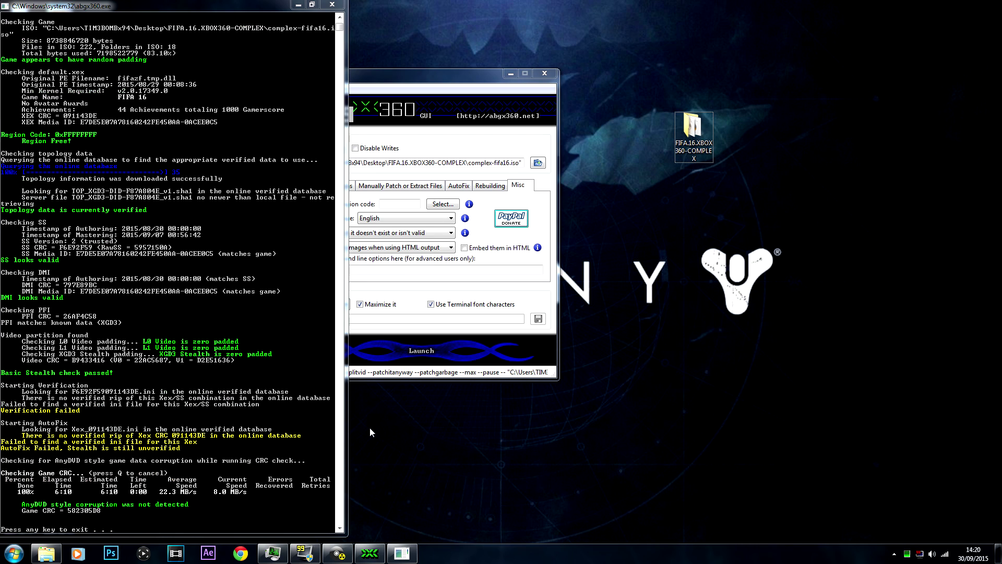
click(287, 376)
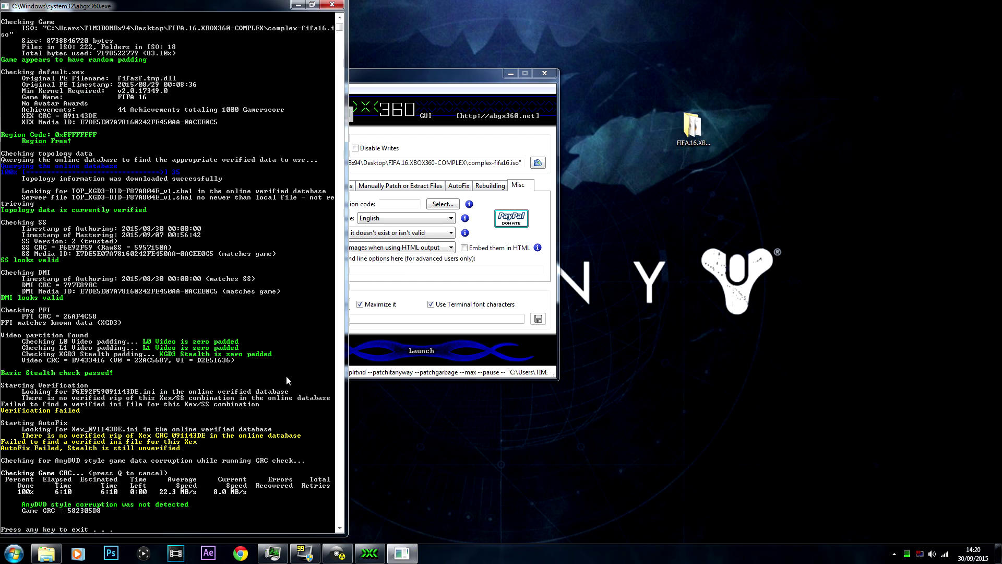
key(Return)
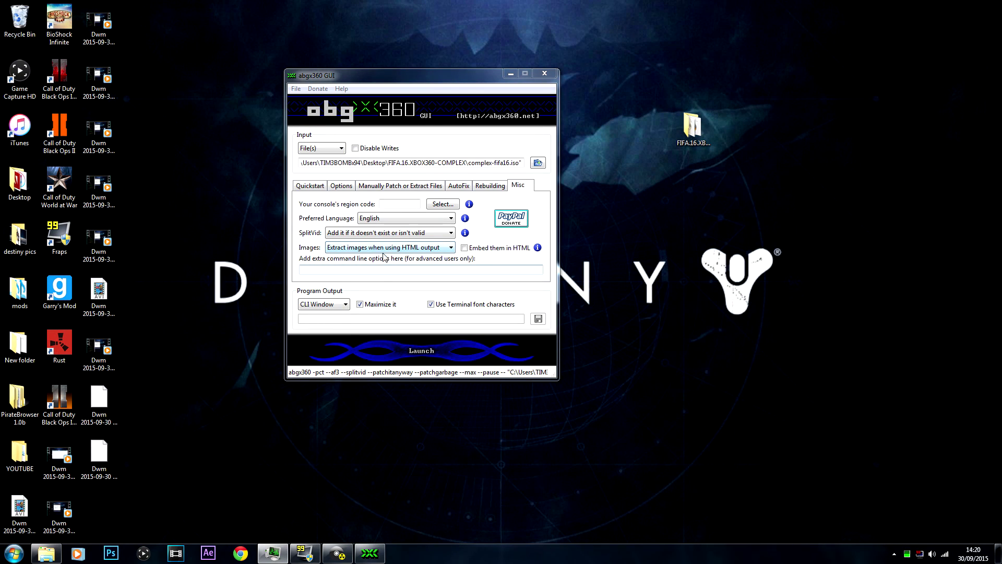
Minimise abgx360 GUI and move the FIFA.16.XBOX360-COMPLEX folder icon towards the desktop shortcuts.
click(510, 74)
drag(692, 127, 336, 120)
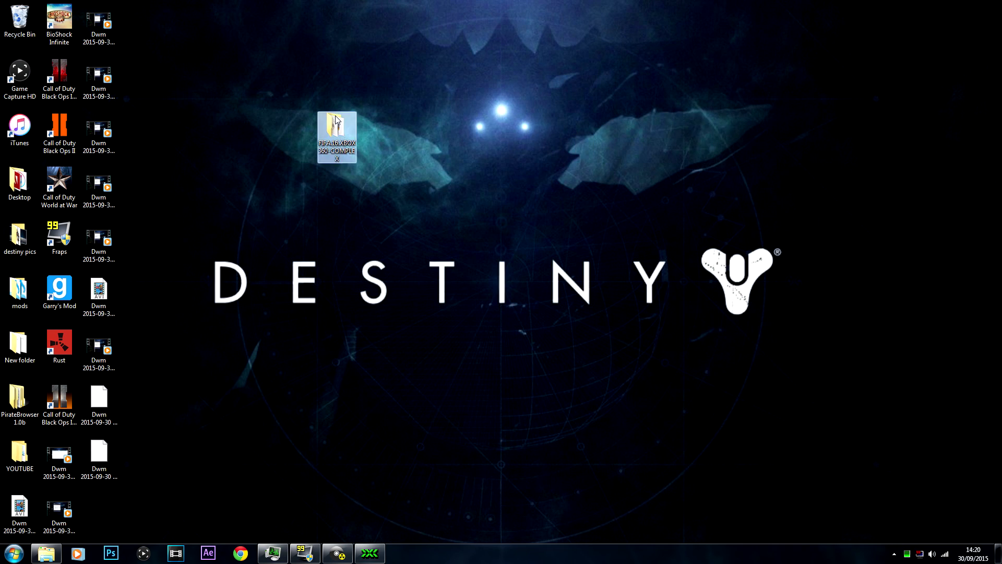
Open the FIFA.16.XBOX360-COMPLEX folder and check the size of the large complex-fifa16 ISO in its file properties.
double_click(335, 120)
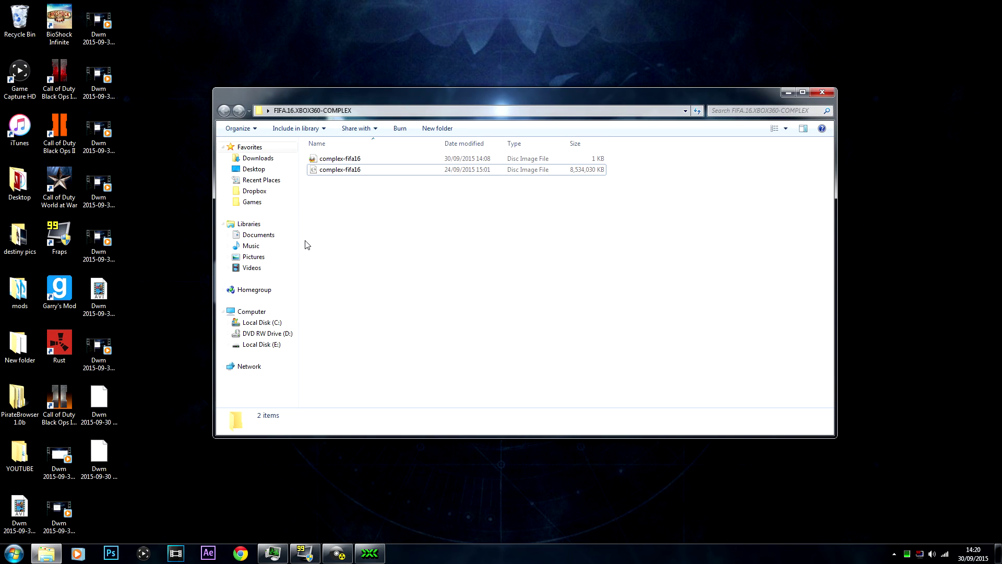
click(330, 170)
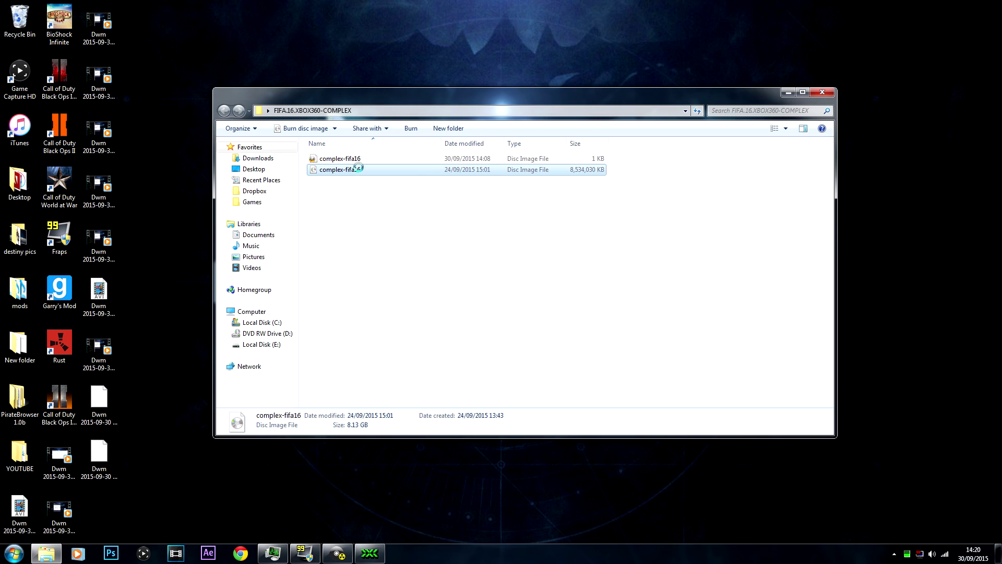
right_click(330, 170)
click(405, 403)
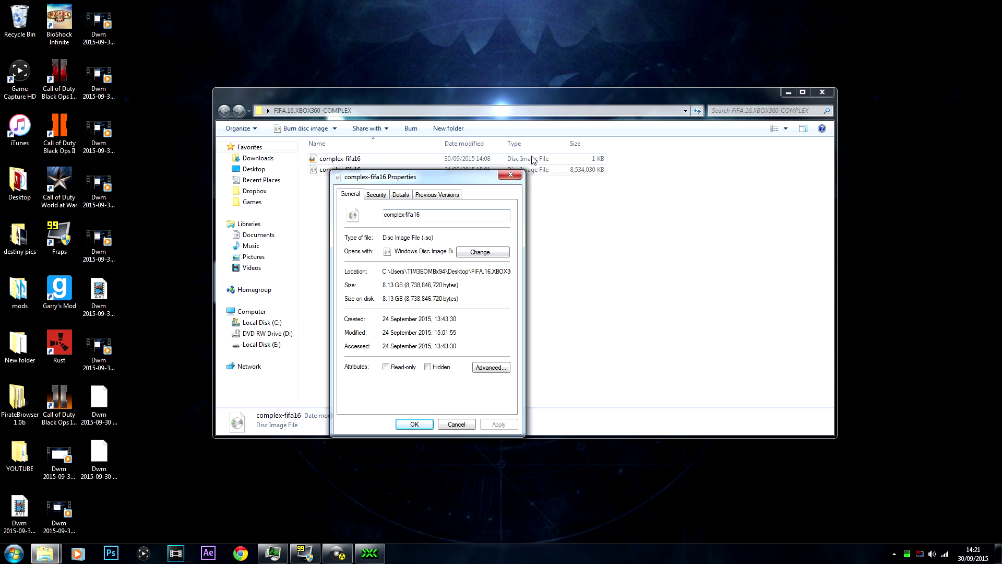
click(512, 176)
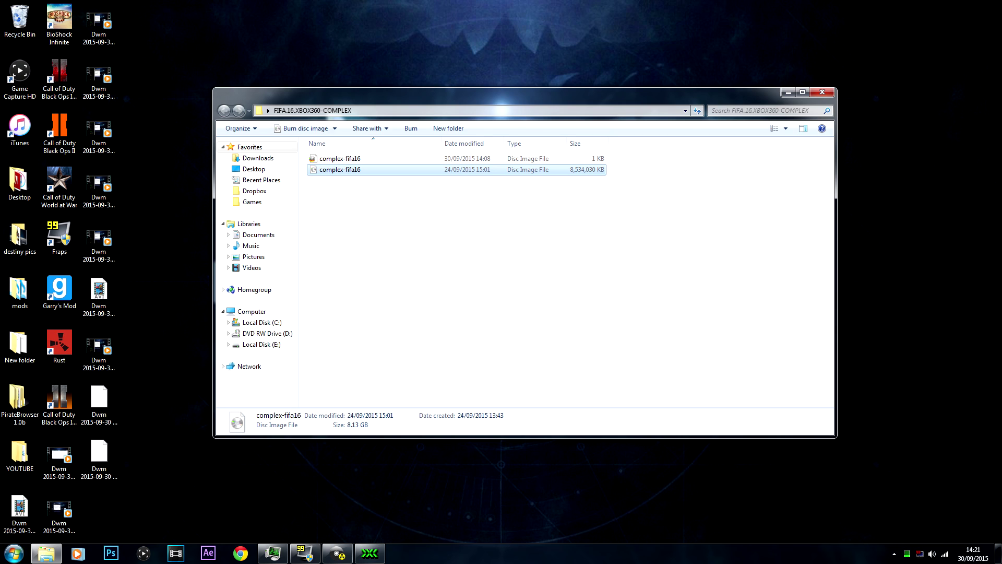
Open the 1 KB complex-fifa16 file in Notepad, copy its layer break value 2133520, then close Notepad and minimise the folder.
click(14, 552)
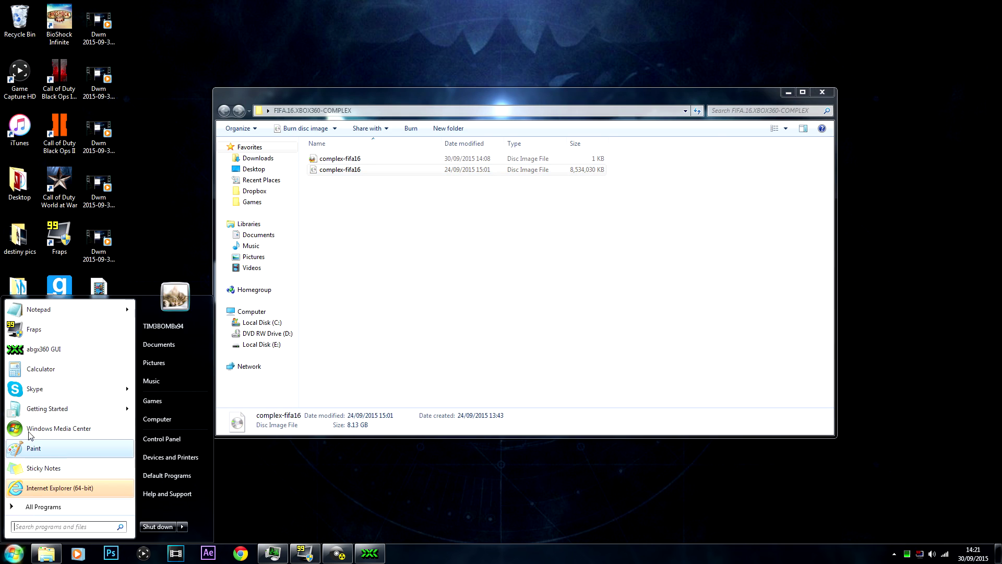
double_click(42, 304)
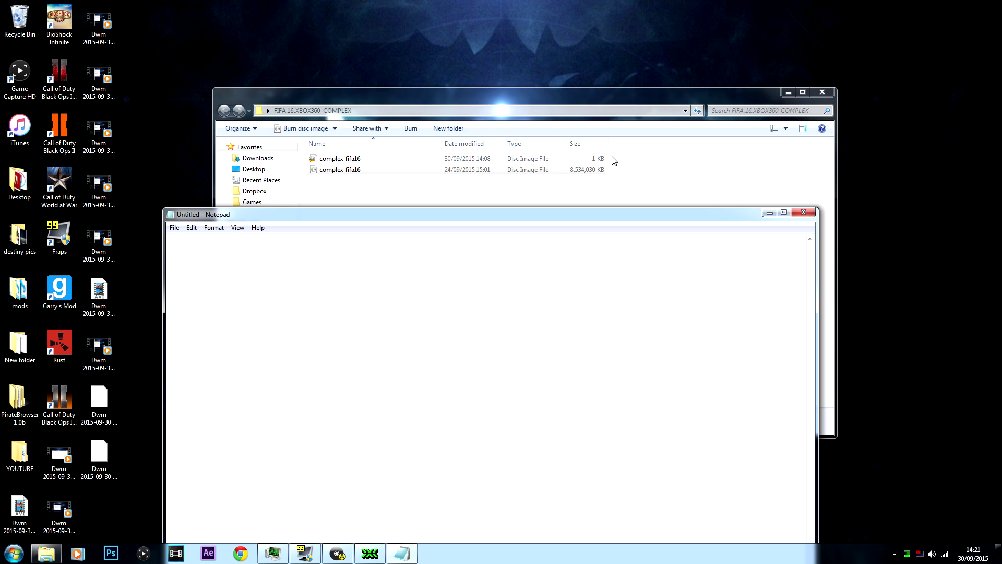
drag(466, 159, 265, 319)
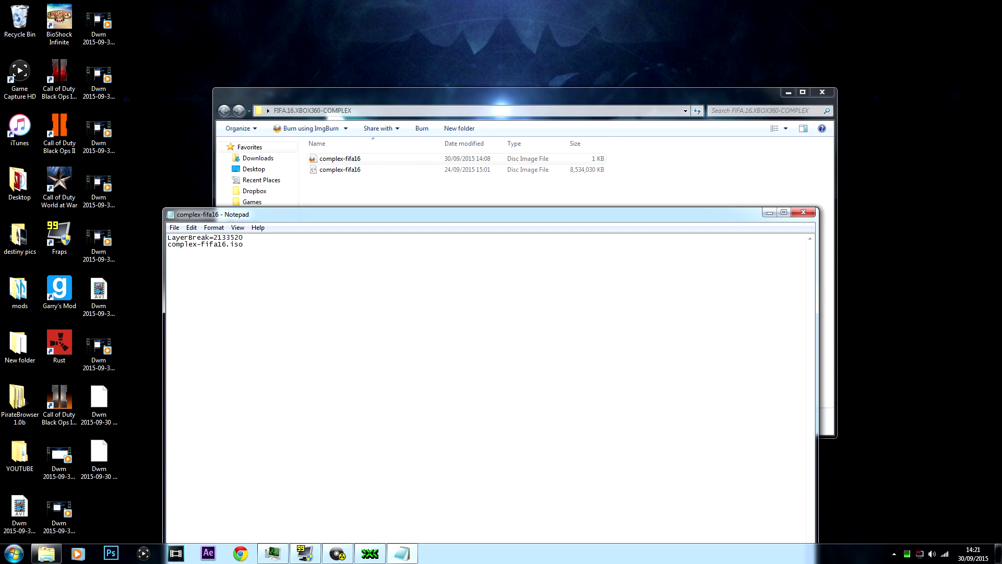
double_click(228, 237)
right_click(238, 238)
click(273, 274)
click(803, 212)
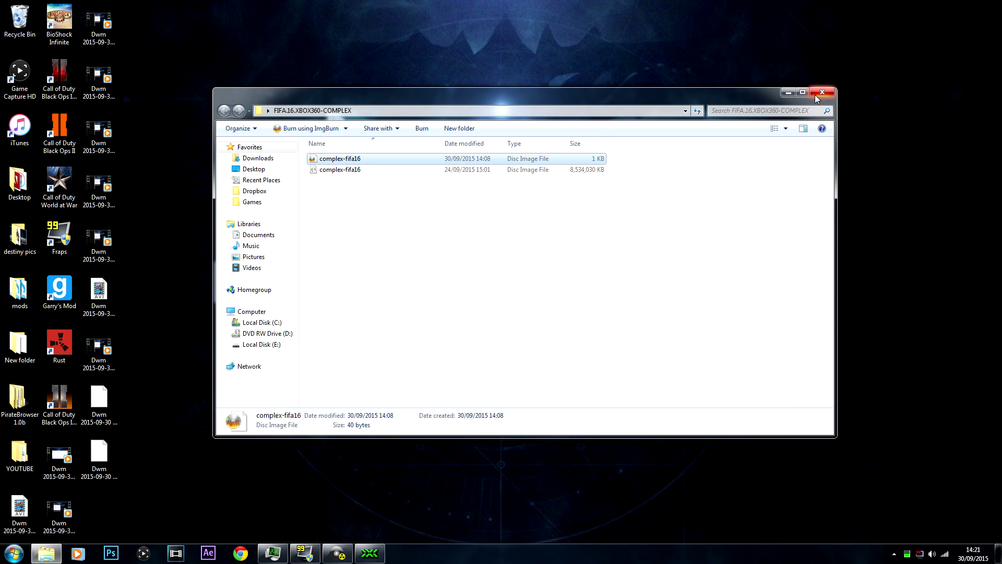
click(788, 94)
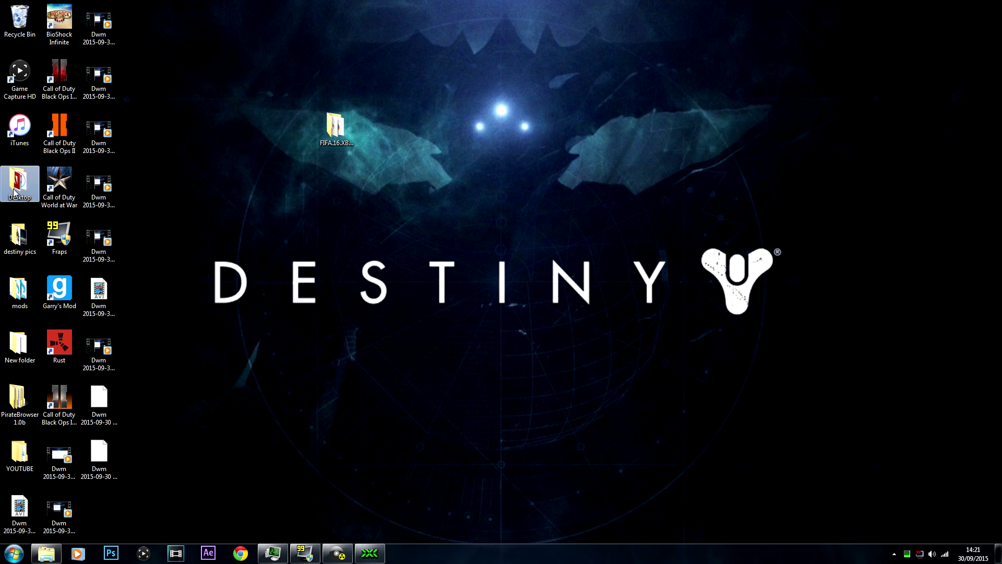
Launch ImgBurn from the shortcuts in the desktop's Desktop folder and put that folder window away.
double_click(5, 202)
click(692, 166)
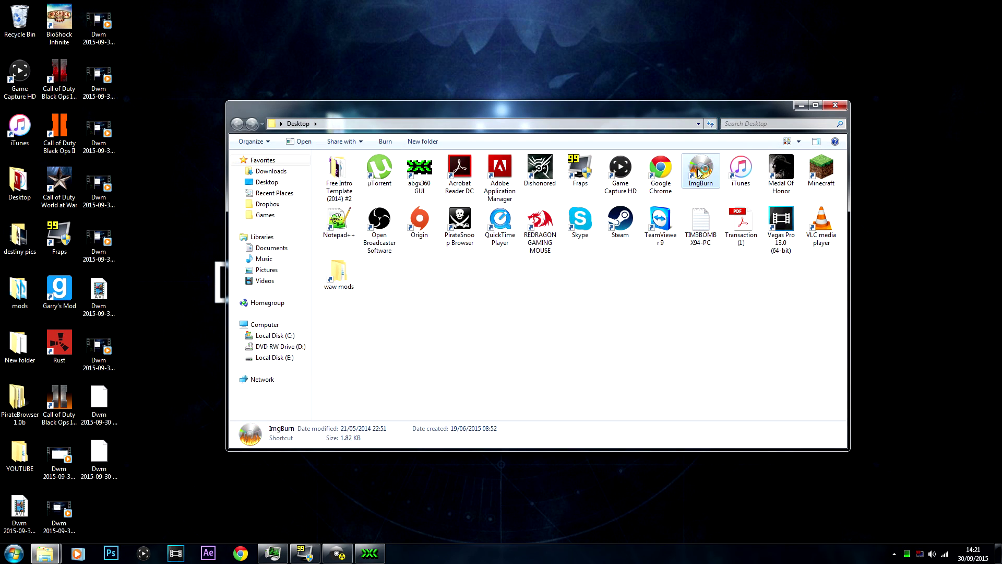
click(808, 111)
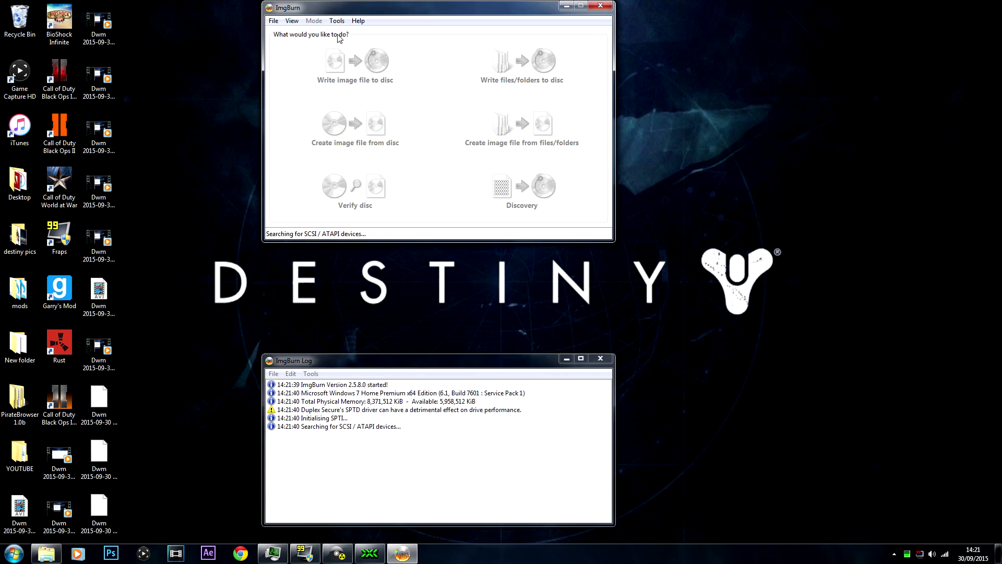
Set the user-specified layer break for DL media to 2133520 sectors in L0 in the ImgBurn write settings.
click(337, 21)
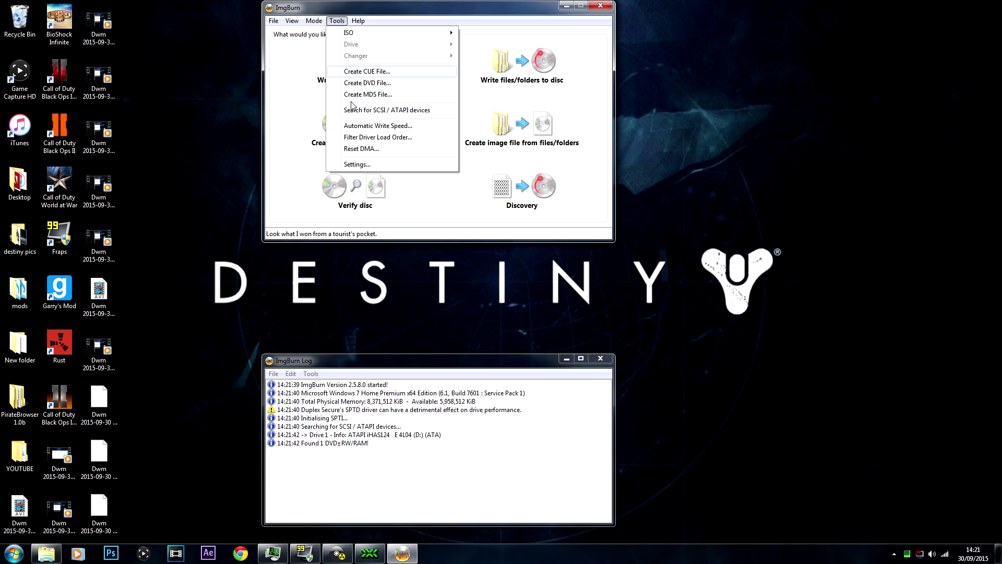
click(357, 165)
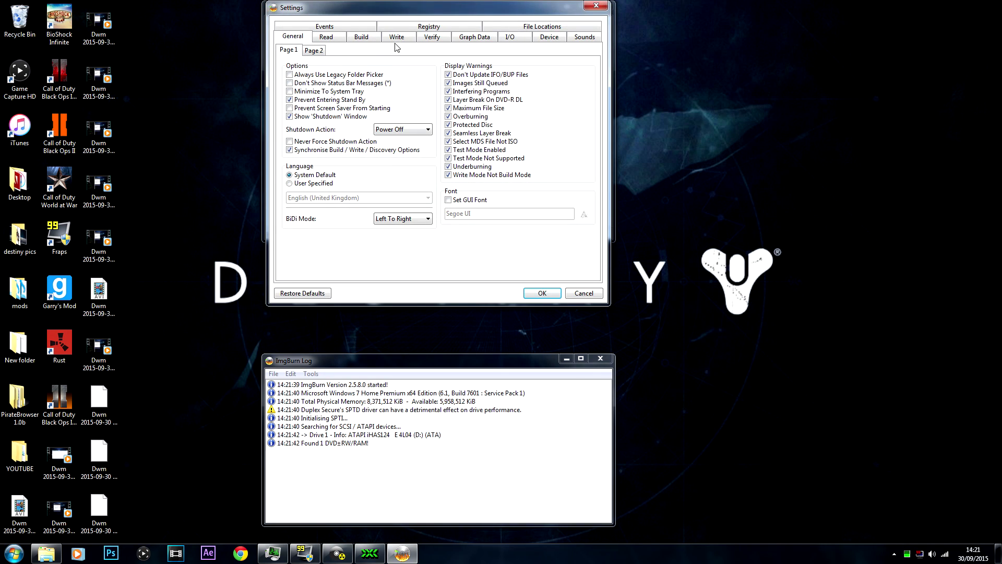
click(412, 41)
drag(569, 105, 444, 94)
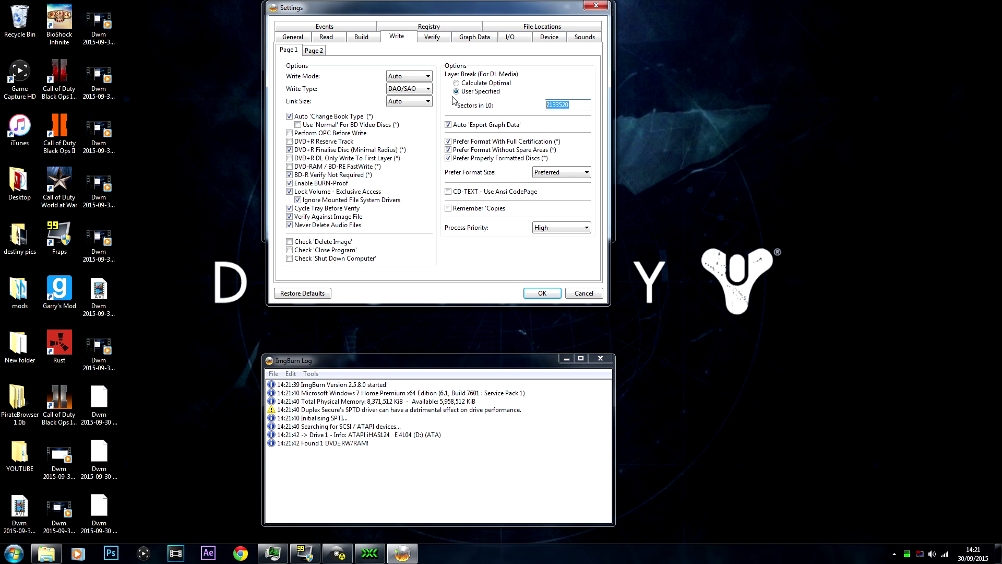
key(BackSpace)
right_click(564, 103)
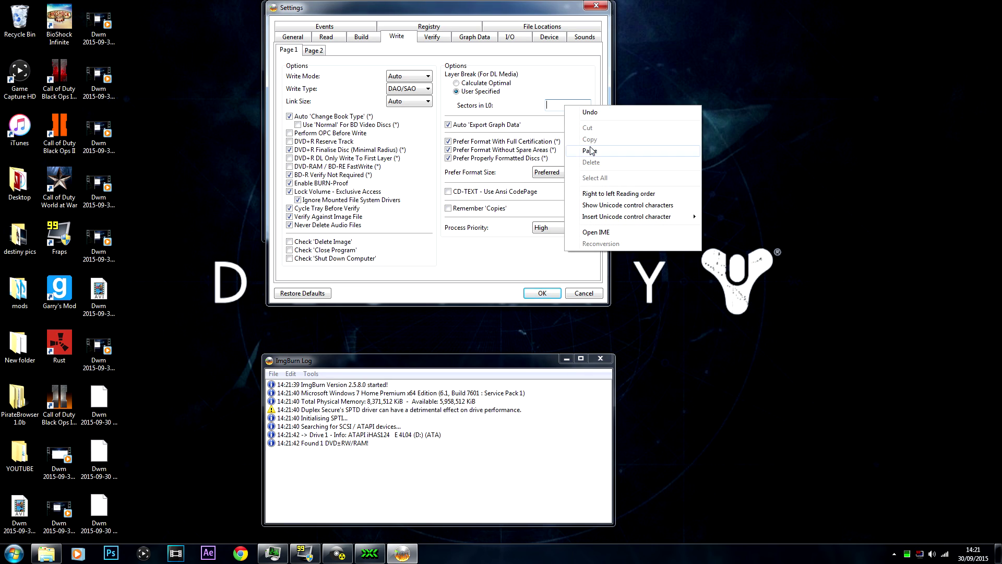
click(589, 150)
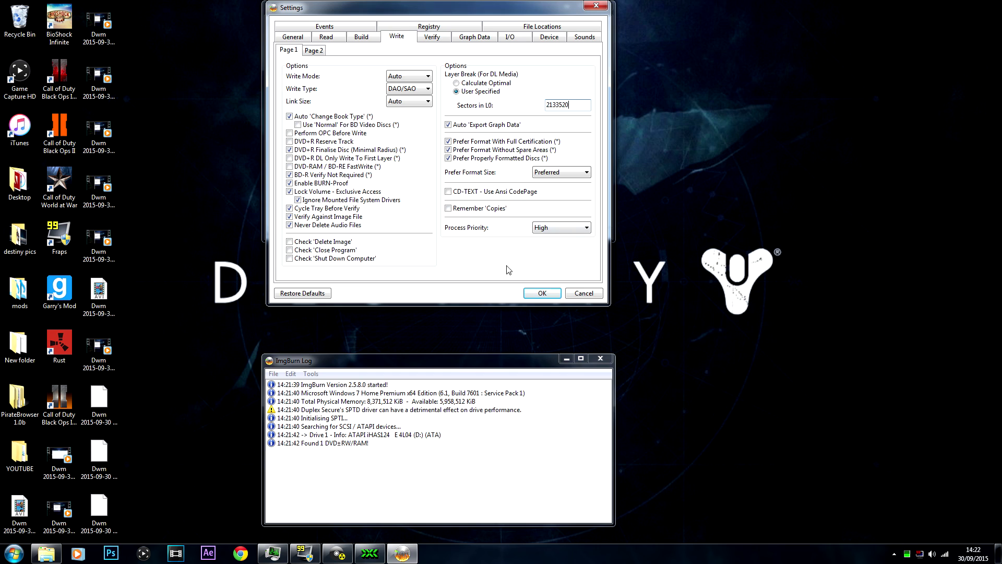
click(540, 293)
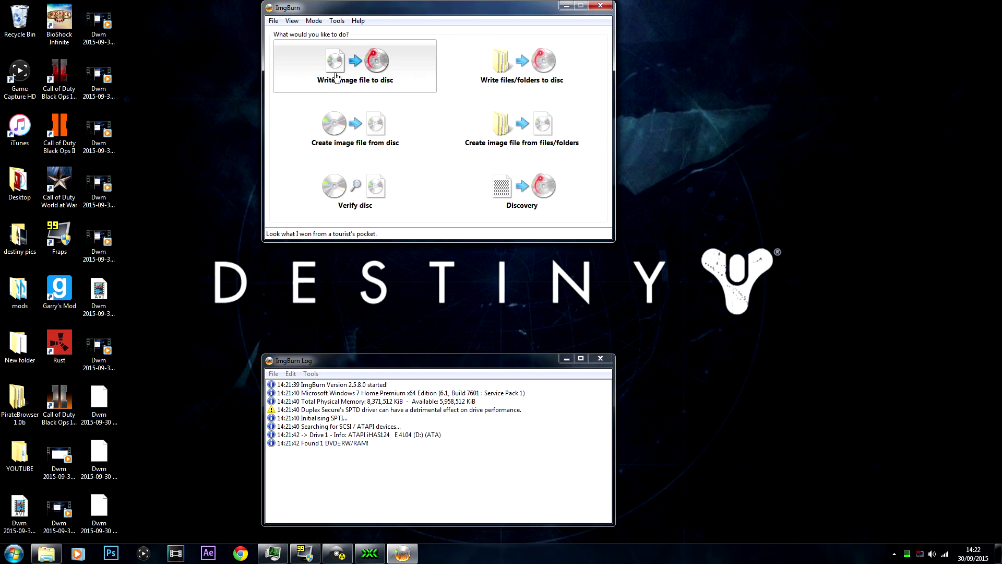
Choose to write an image file to disc and set the write speed to 4x.
click(306, 63)
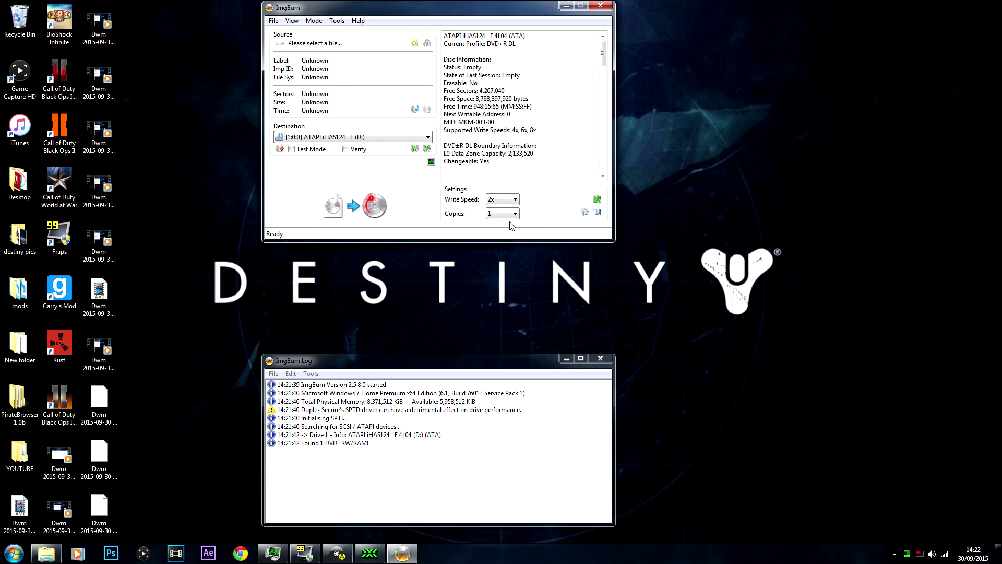
click(502, 201)
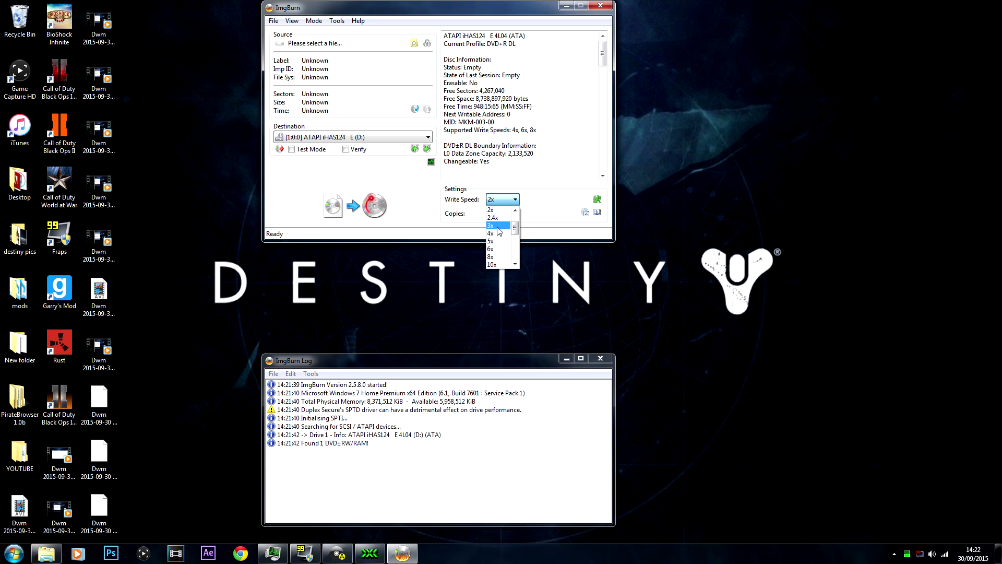
click(499, 232)
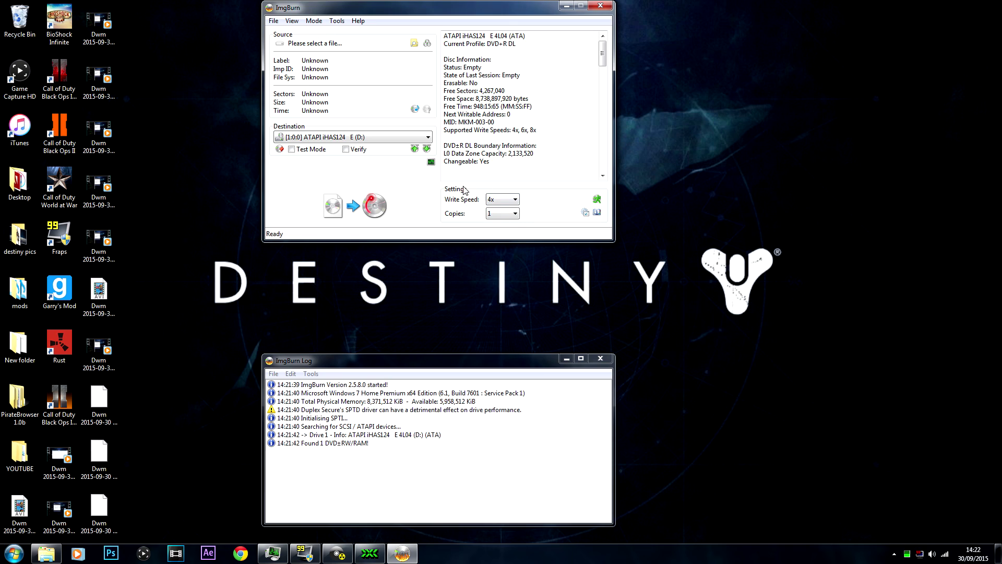
Load complex-fifa16.dvd from the FIFA.16.XBOX360-COMPLEX folder as the source and start burning it to the disc.
click(414, 43)
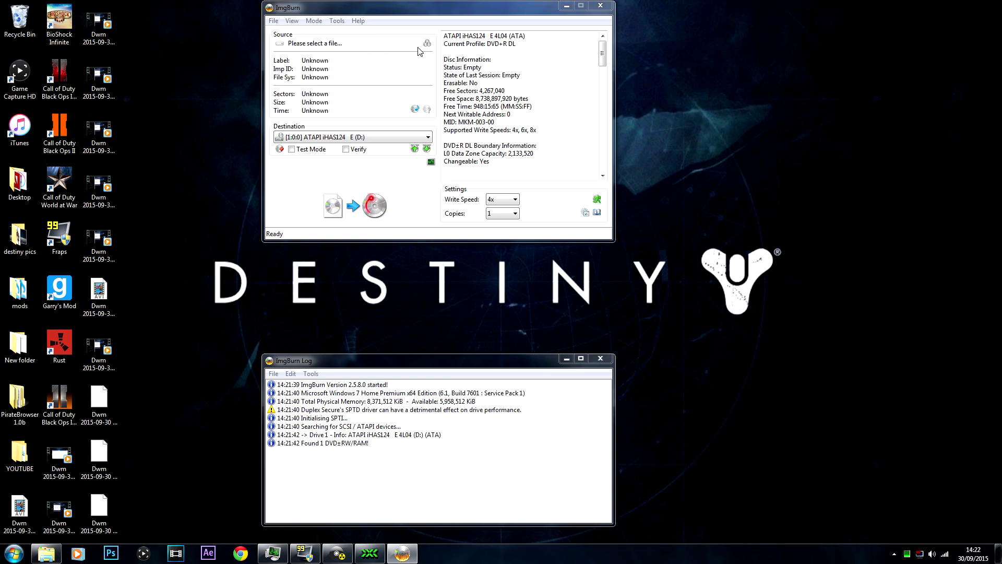
click(307, 108)
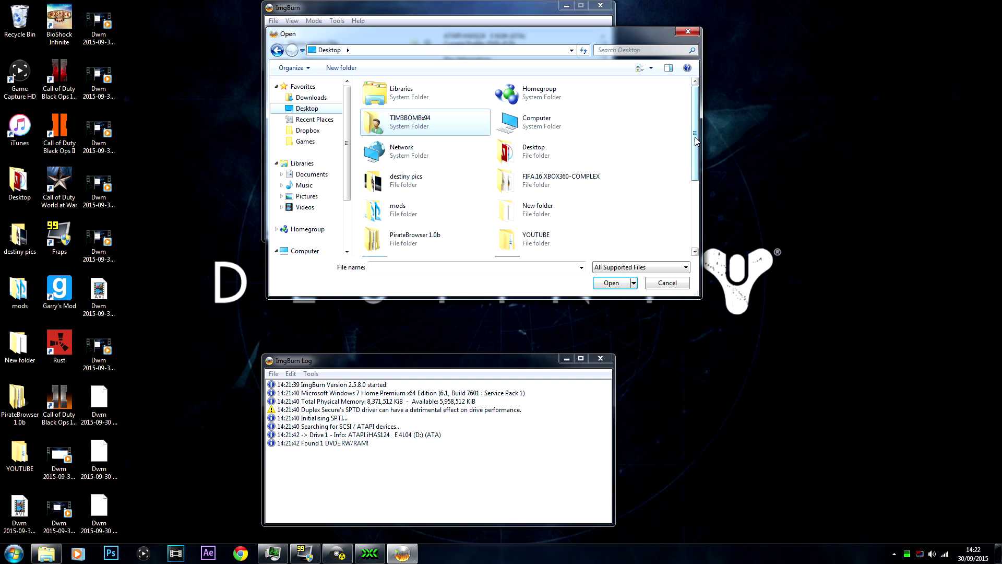
double_click(596, 189)
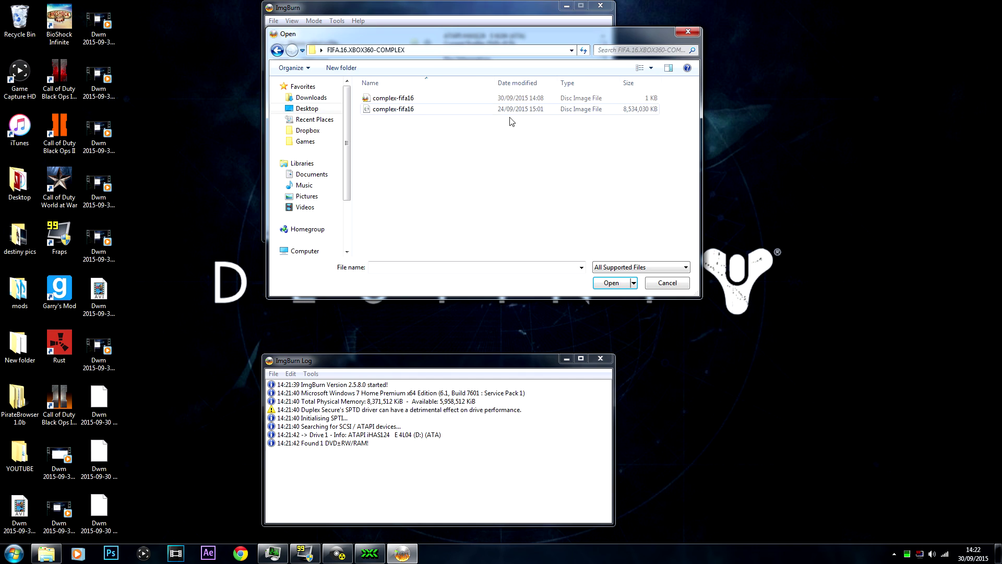
double_click(647, 100)
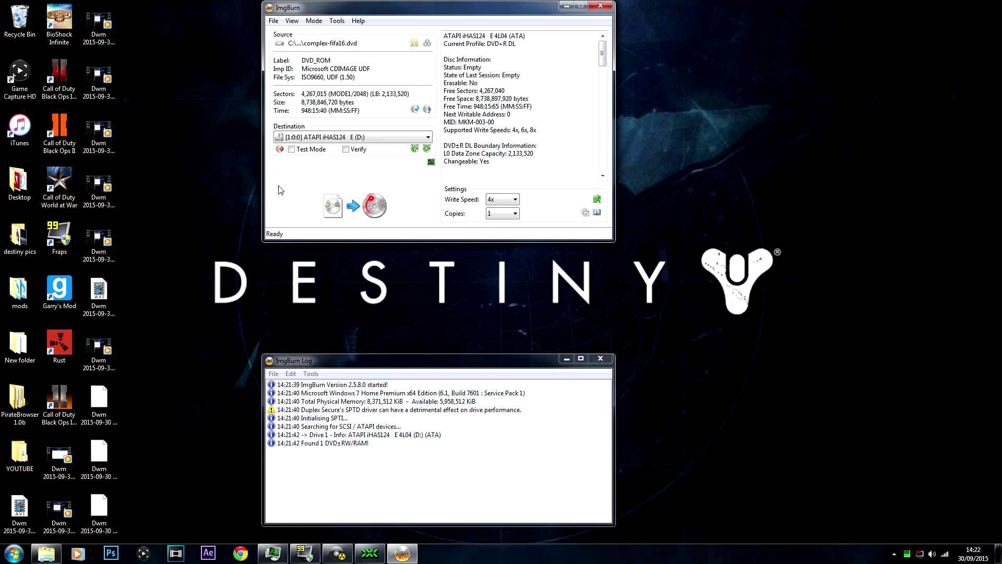
click(332, 209)
drag(392, 355, 393, 246)
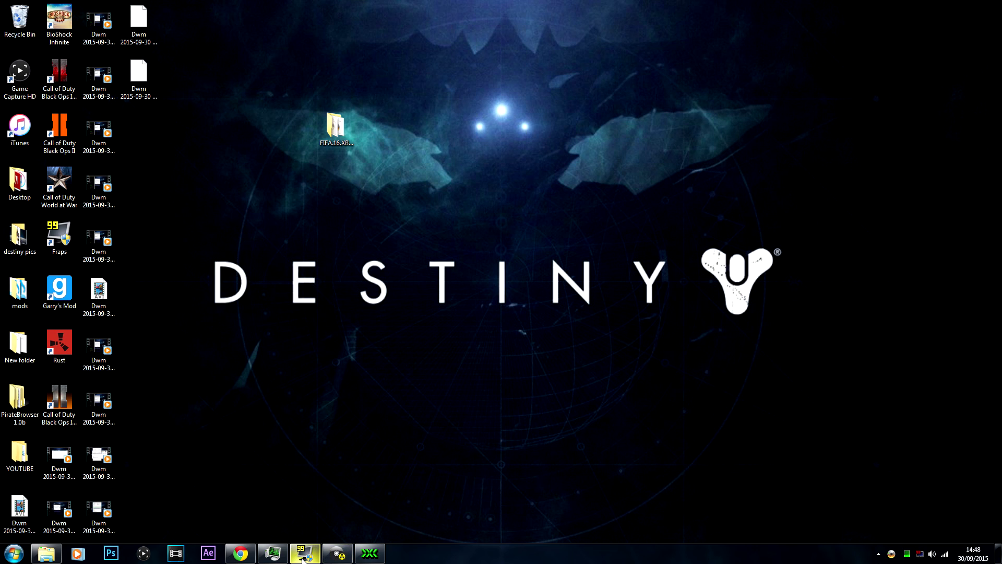
Restore the hidden ImgBurn window to follow the burn through to its end.
mouse_move(305, 552)
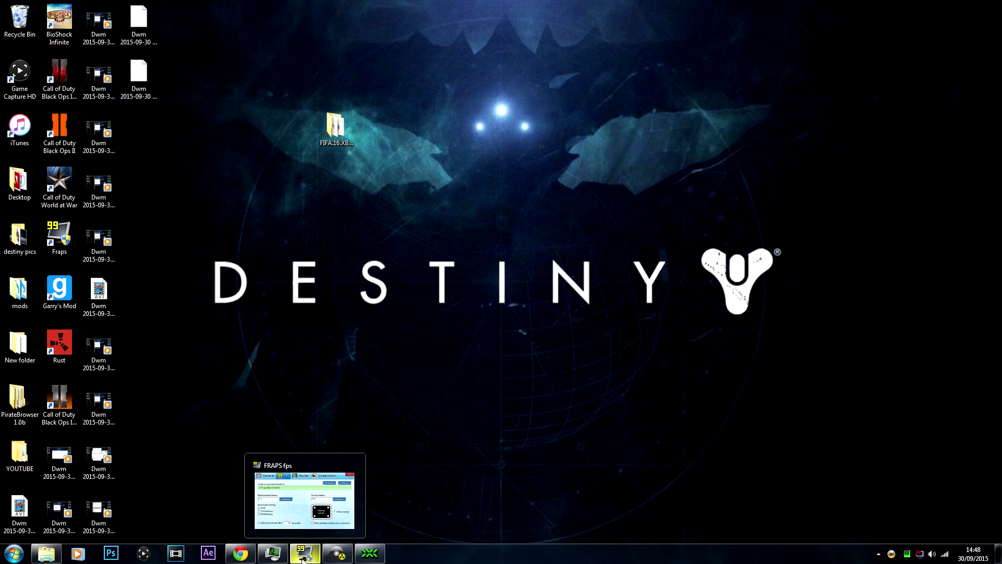
right_click(890, 556)
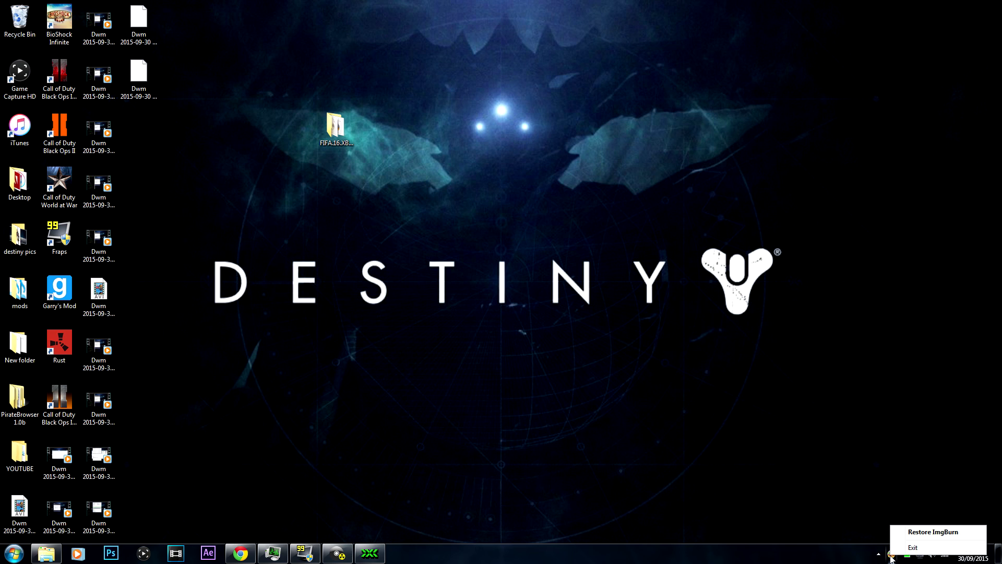
click(905, 532)
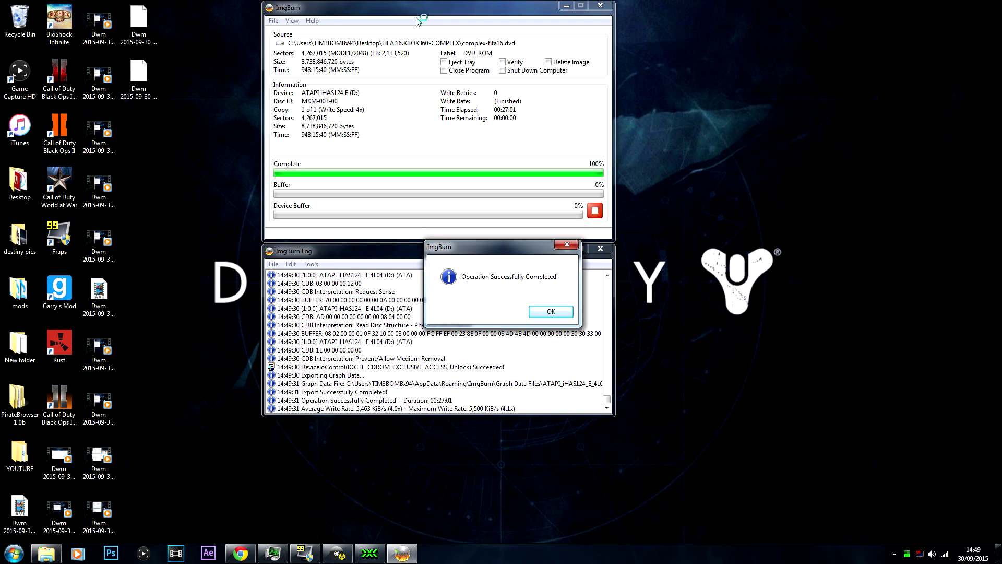
Acknowledge the finished burn, close the full-screen DVD playback, and exit ImgBurn.
click(551, 311)
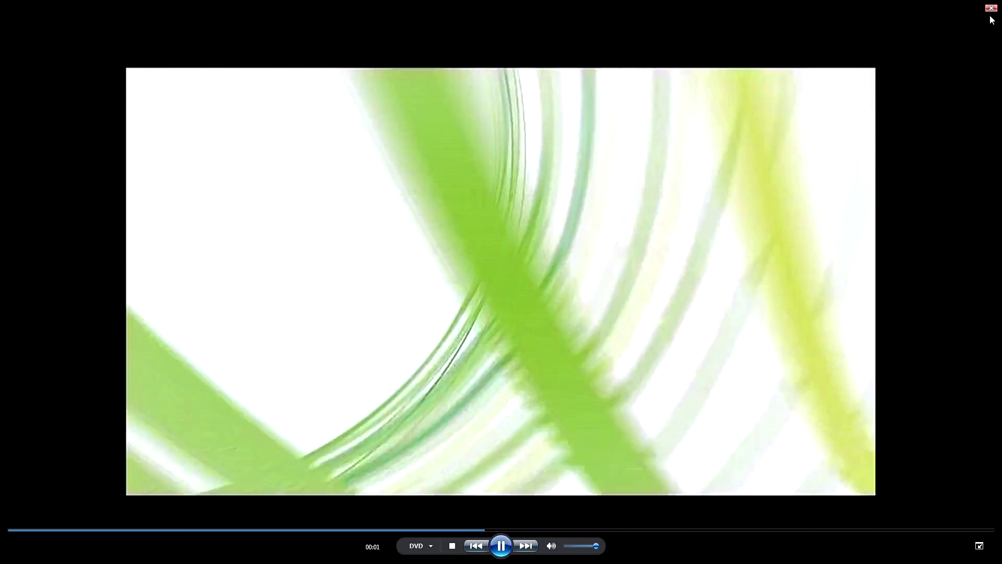
click(990, 8)
click(552, 311)
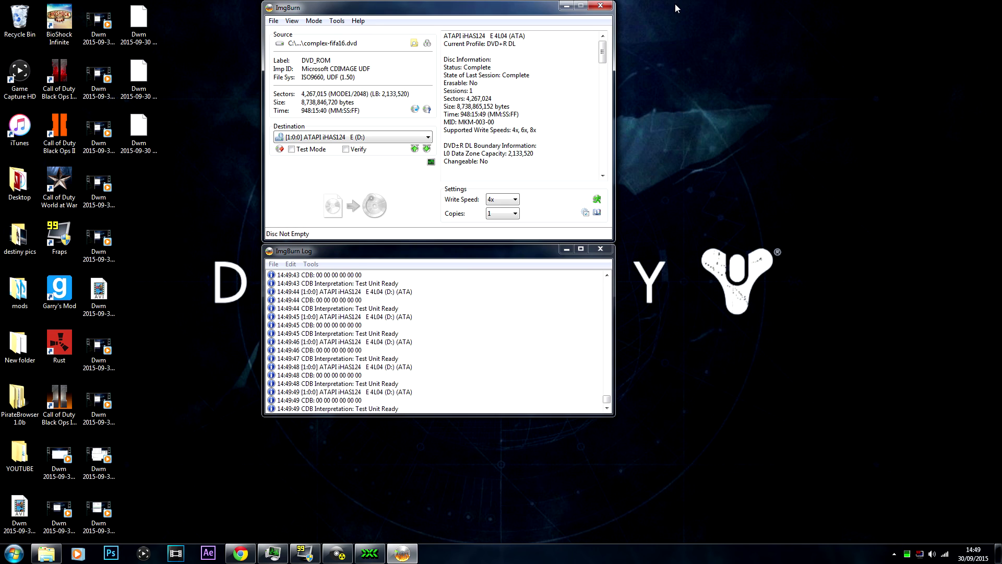
click(600, 6)
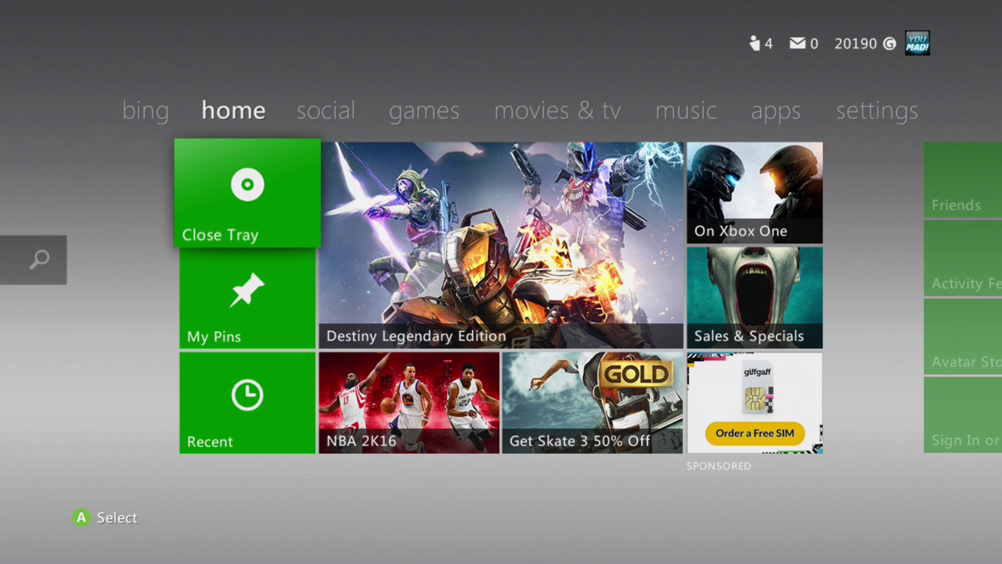
Switch to the Xbox 360 dashboard, close the disc tray so the burned disc is read, and launch FIFA 16.
key(Return)
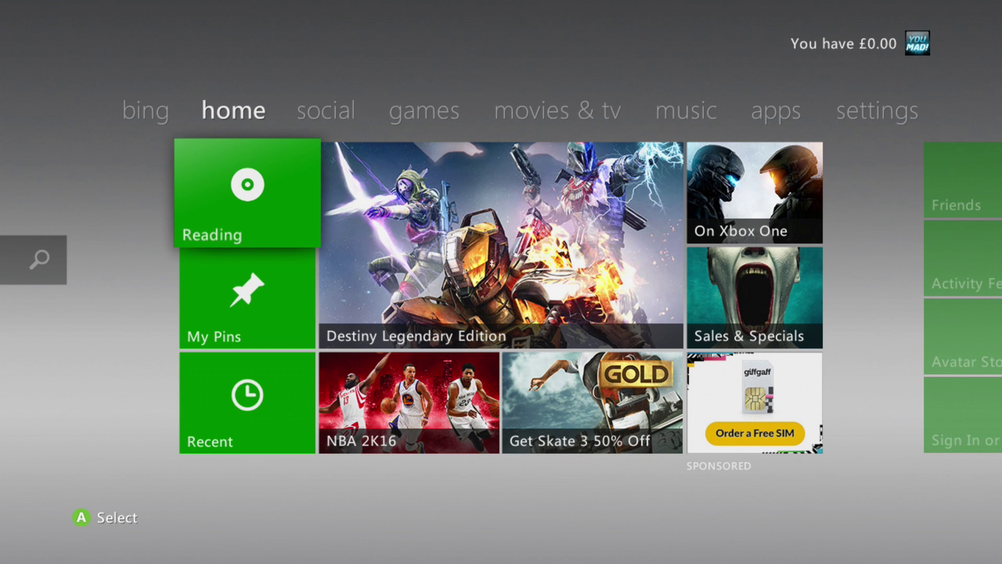
key(Right)
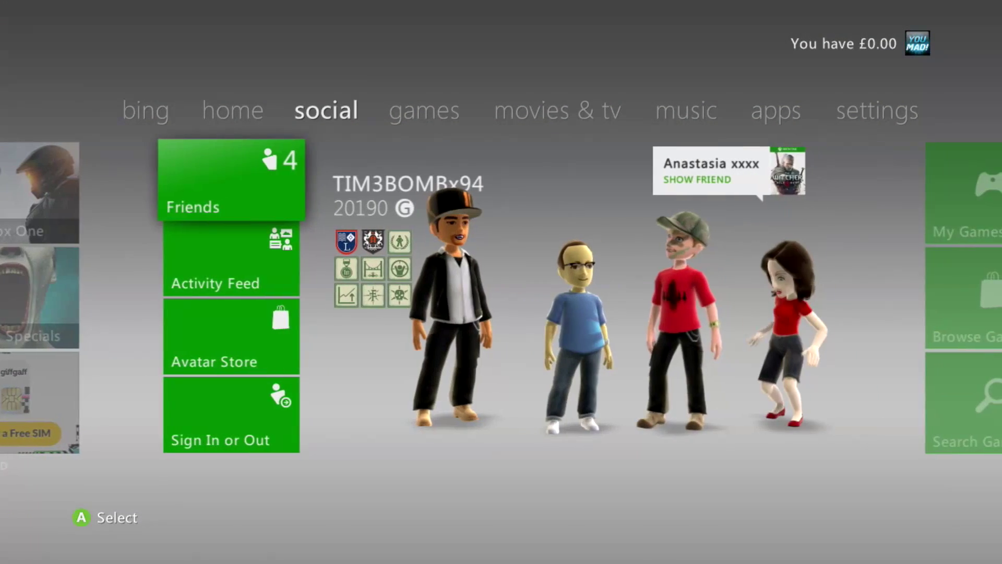
key(Left)
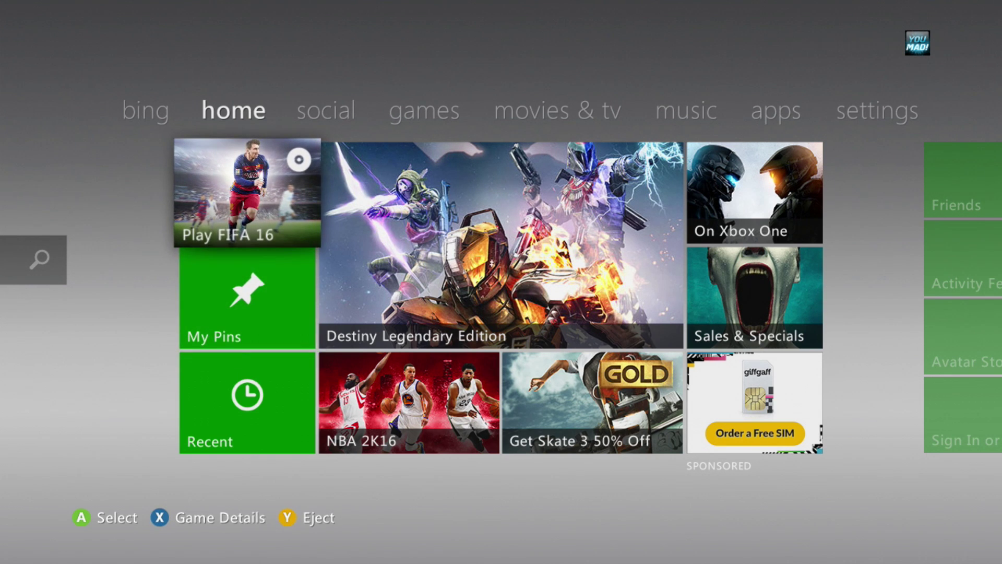
key(Return)
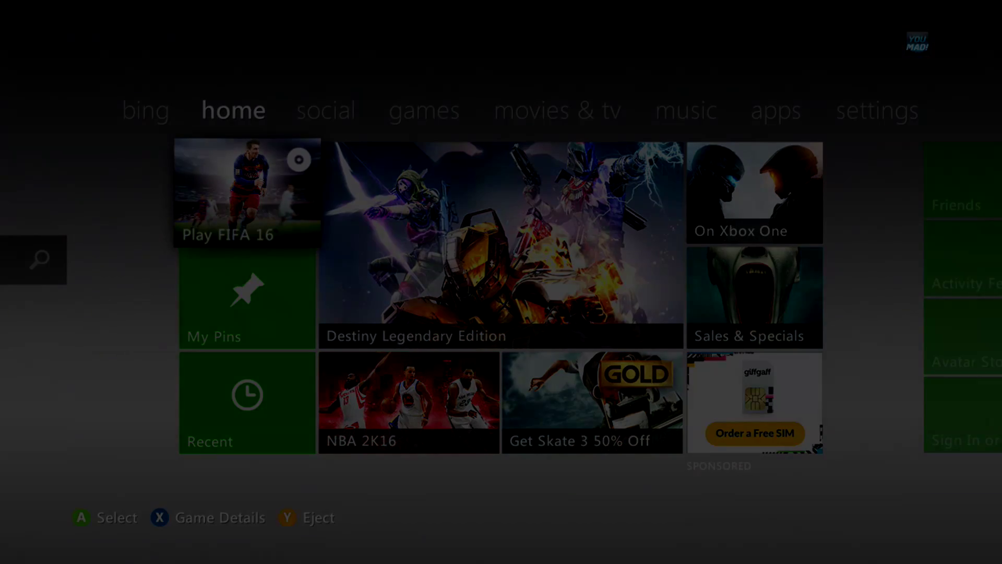